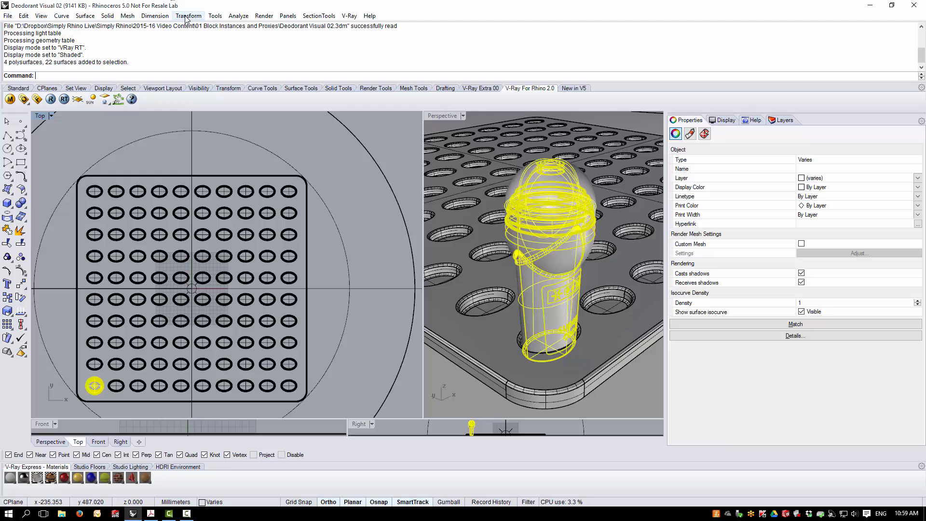
Array the selected deodorant bottle across the tray in a 10 by 10 rectangular grid with 60 mm spacing in X and Y
{"action": "left_click", "coordinate": [188, 16]}
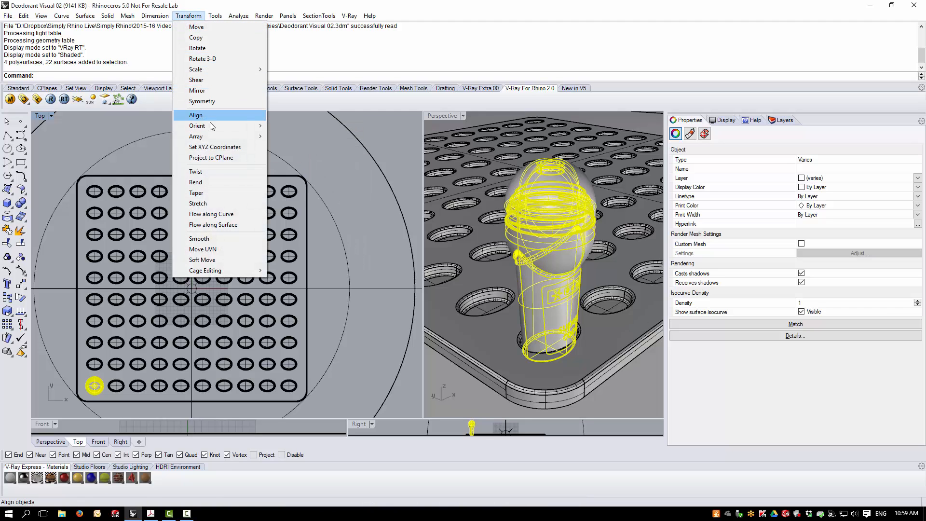
{"action": "mouse_move", "coordinate": [213, 138]}
{"action": "left_click", "coordinate": [292, 137]}
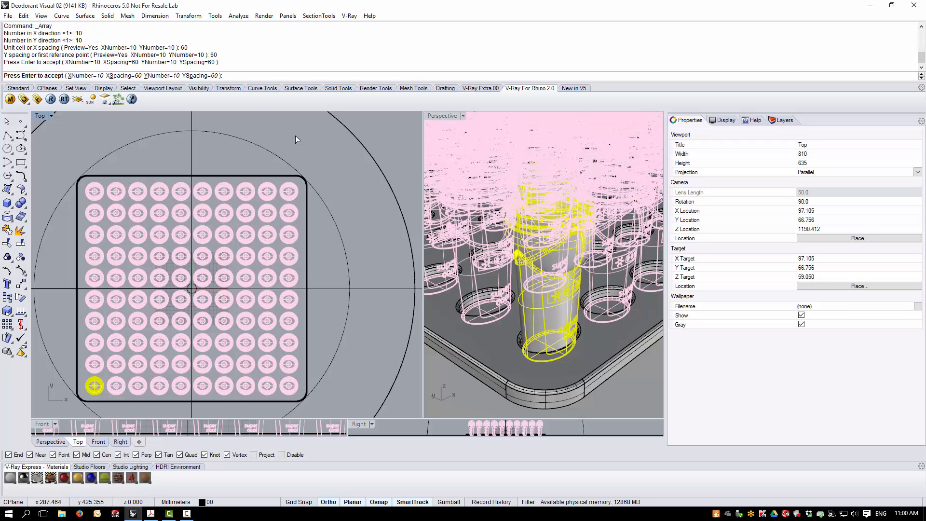
{"action": "key", "text": "Return"}
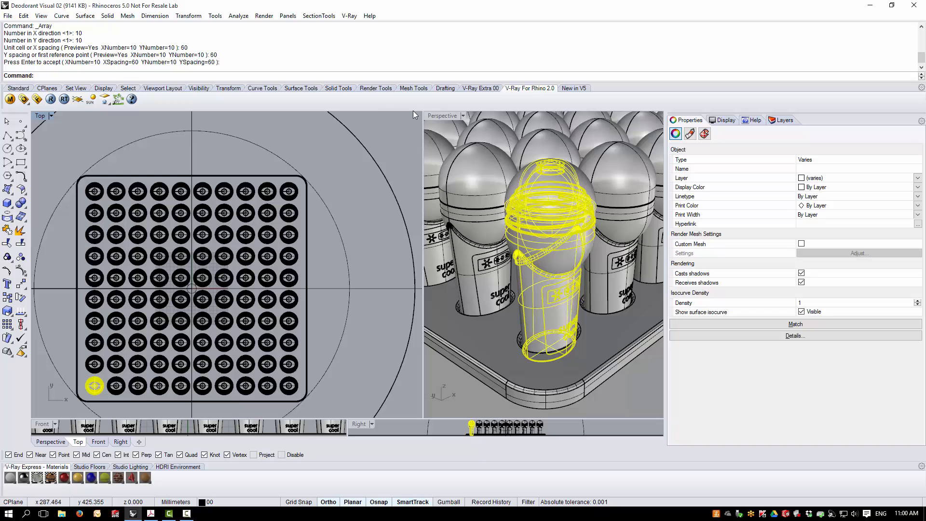
{"action": "double_click", "coordinate": [440, 117]}
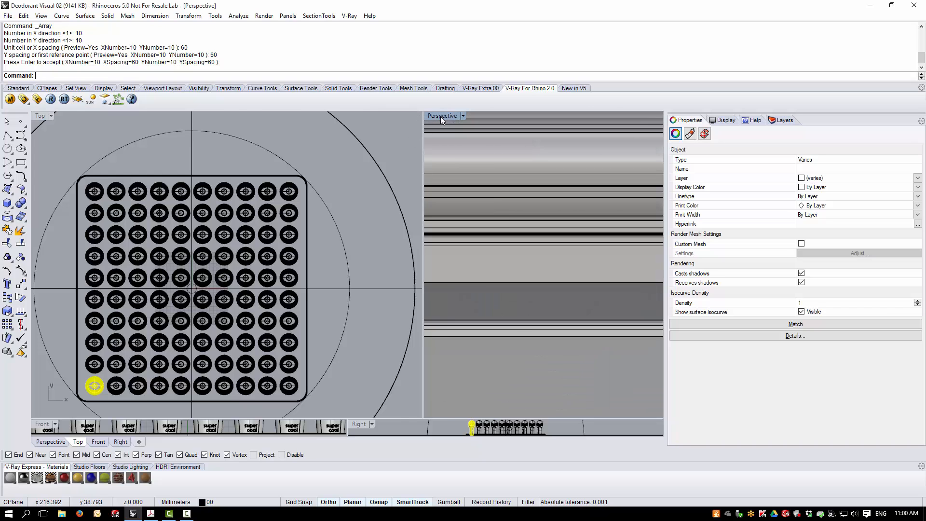
{"action": "scroll", "coordinate": [180, 382], "scroll_direction": "down", "scroll_amount": 5}
{"action": "scroll", "coordinate": [182, 384], "scroll_direction": "down", "scroll_amount": 2}
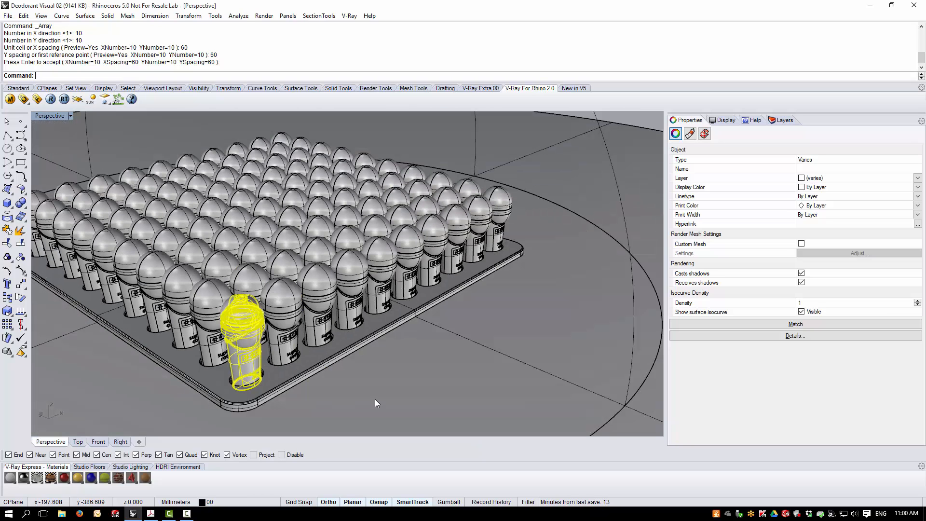
{"action": "key", "text": "Escape"}
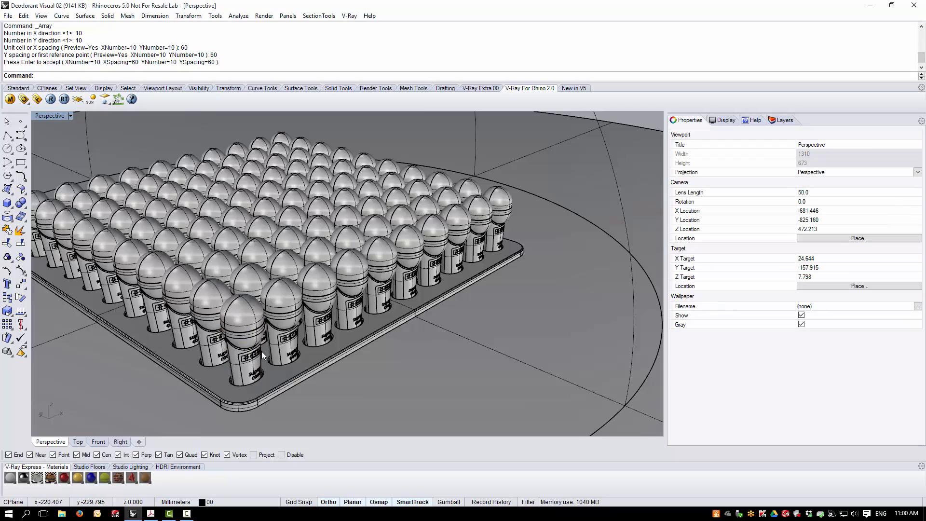
{"action": "mouse_move", "coordinate": [261, 351]}
{"action": "right_mouse_down"}
{"action": "mouse_move", "coordinate": [234, 342]}
{"action": "mouse_move", "coordinate": [227, 379]}
{"action": "mouse_move", "coordinate": [243, 349]}
{"action": "mouse_move", "coordinate": [253, 359]}
{"action": "right_mouse_up"}
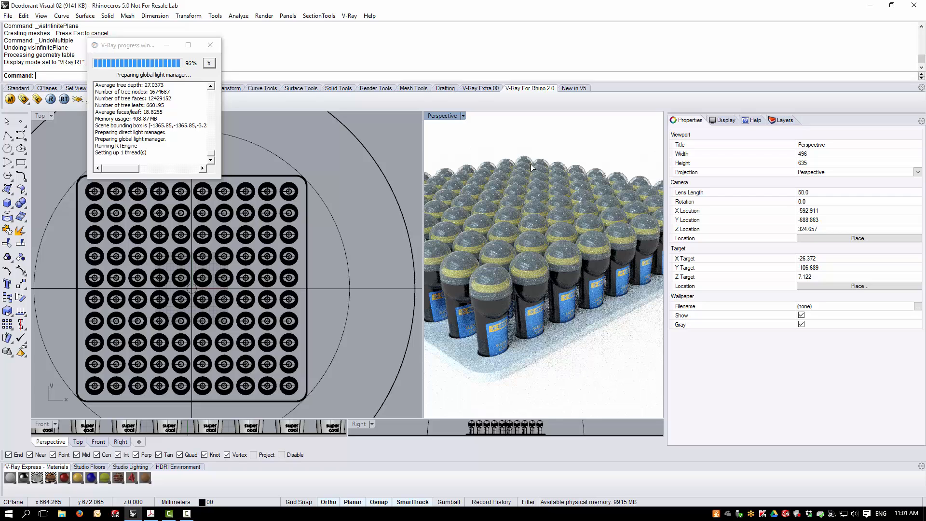
Switch the perspective view to Shaded display and save the model as Deodorant Visual 03, overwriting the existing file
{"action": "left_click", "coordinate": [462, 117]}
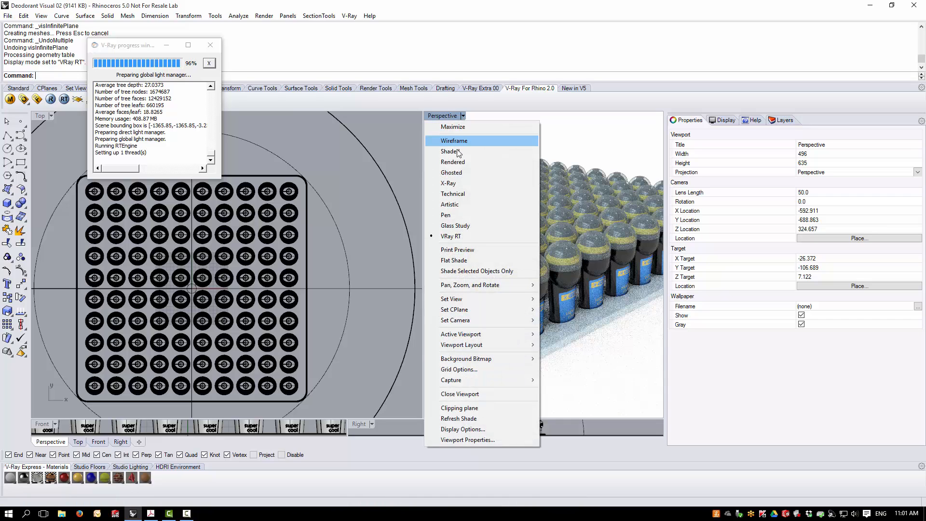
{"action": "key", "text": "Return"}
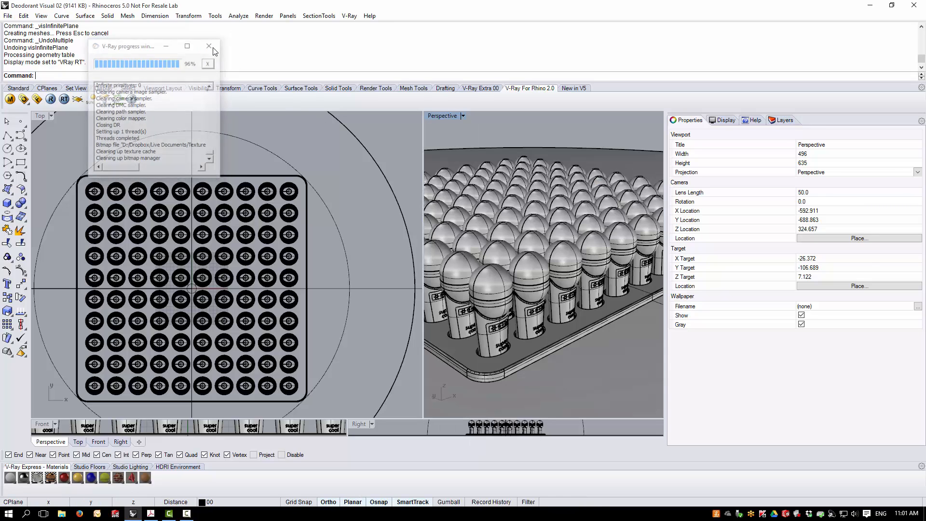
{"action": "left_click", "coordinate": [7, 16]}
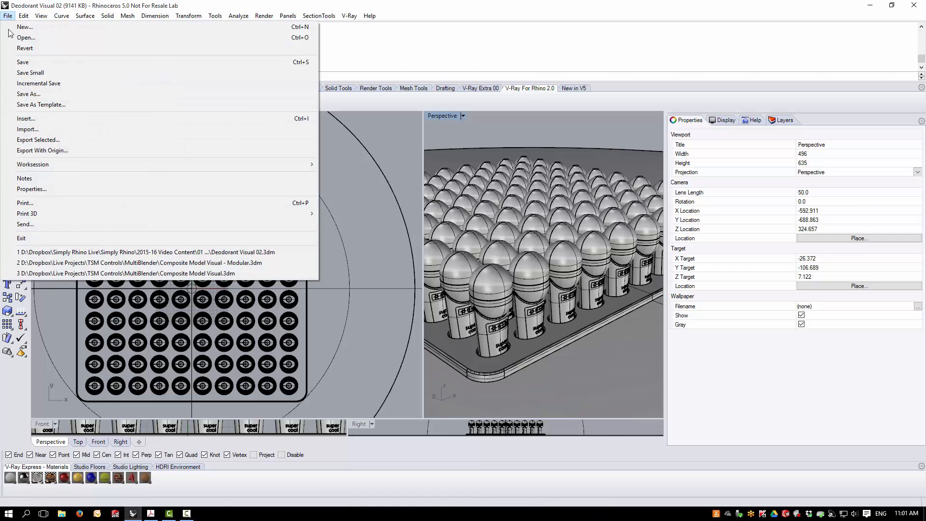
{"action": "left_click", "coordinate": [21, 94]}
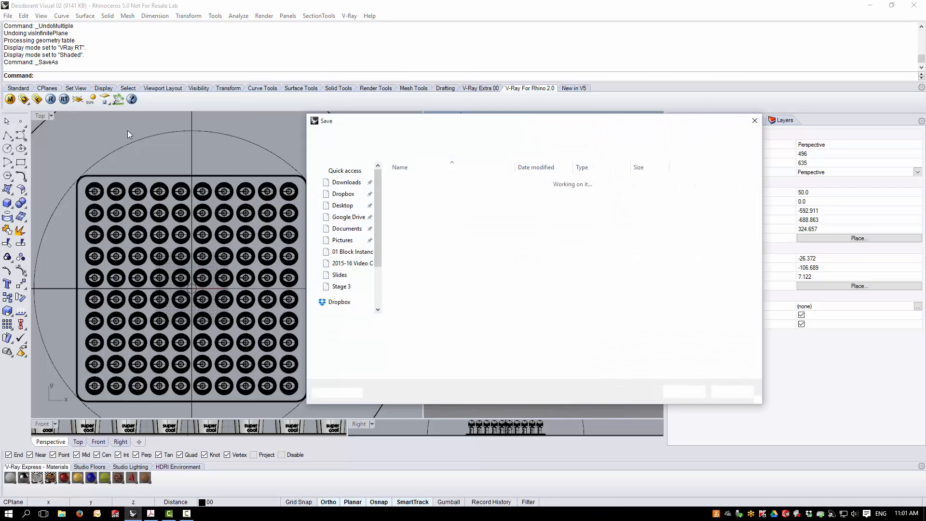
{"action": "left_click", "coordinate": [446, 212]}
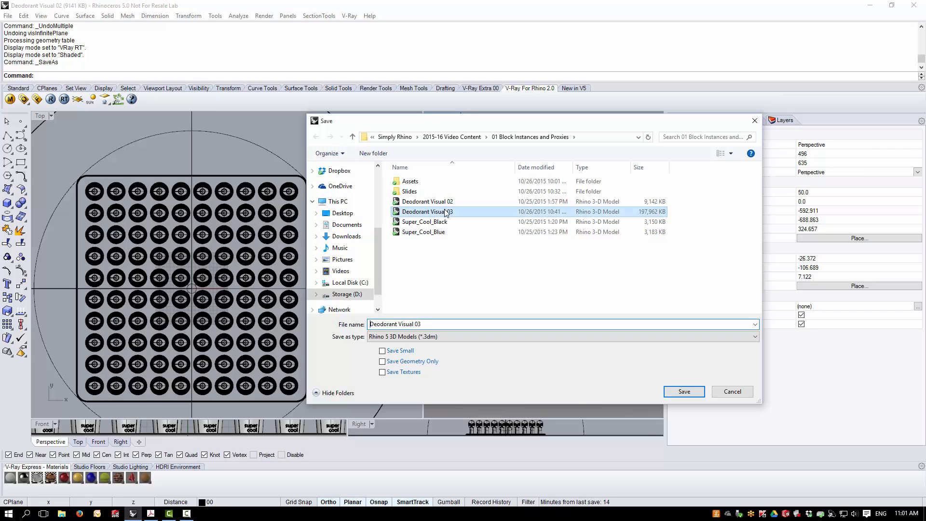
{"action": "left_click", "coordinate": [683, 391]}
{"action": "left_click", "coordinate": [501, 264]}
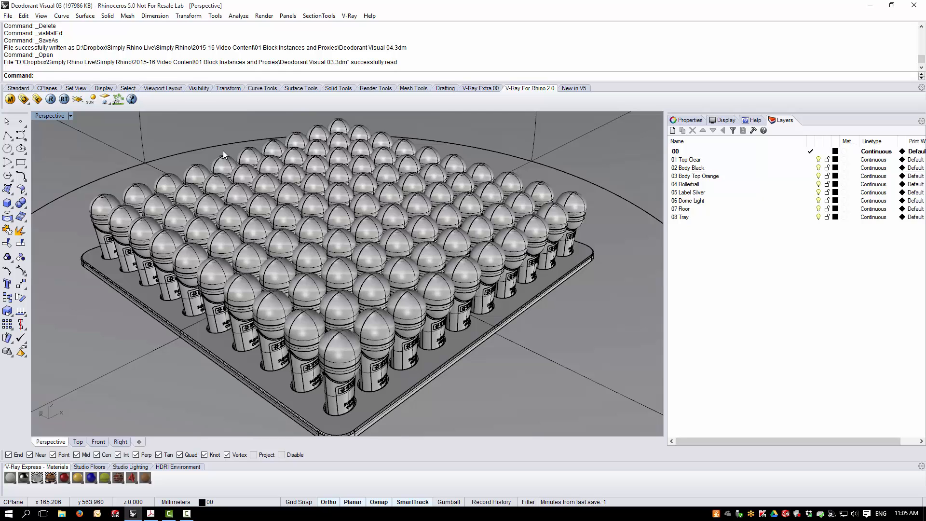
Open the Super_Cool_Black model and review its scene materials in the V-Ray material editor
{"action": "left_click", "coordinate": [8, 15]}
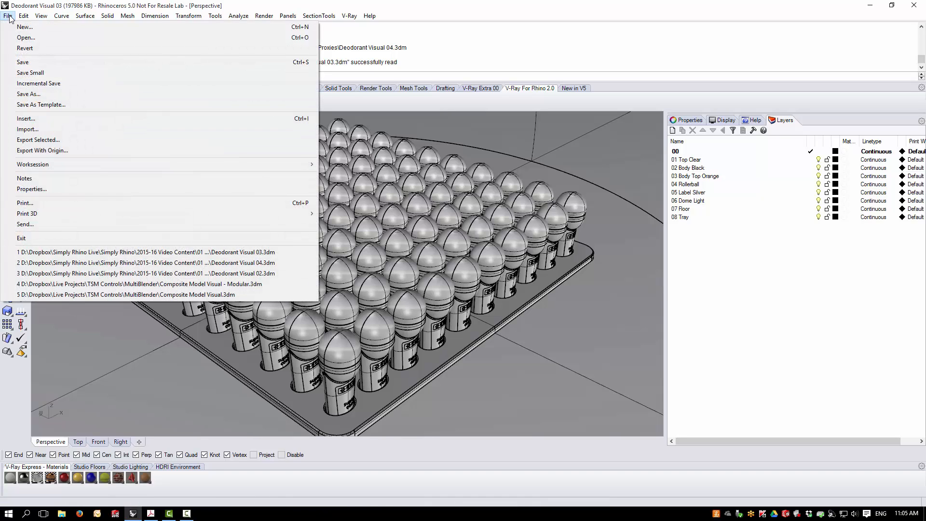
{"action": "left_click", "coordinate": [25, 38]}
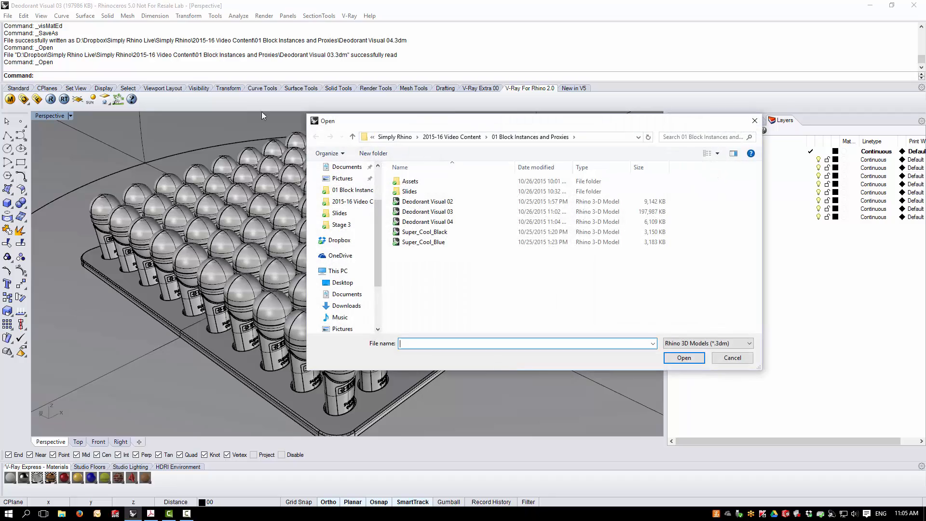
{"action": "double_click", "coordinate": [424, 232]}
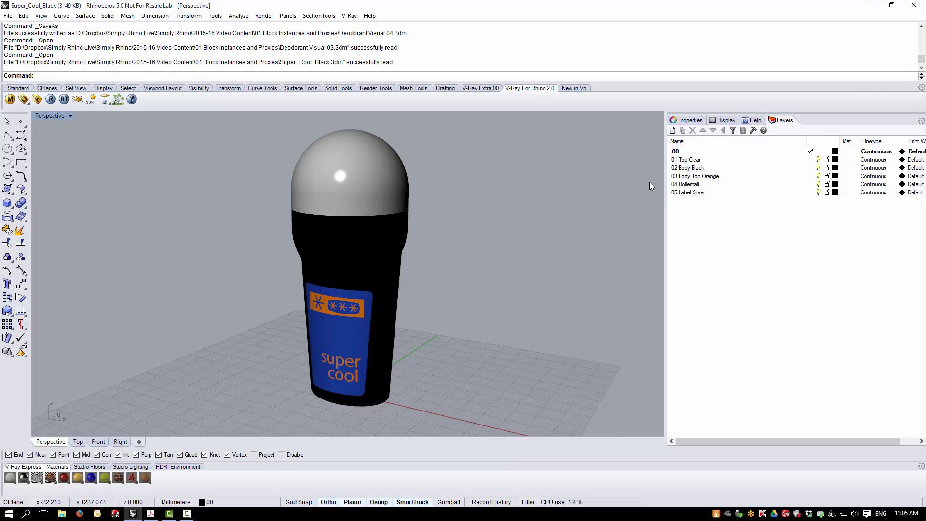
{"action": "left_click", "coordinate": [10, 98]}
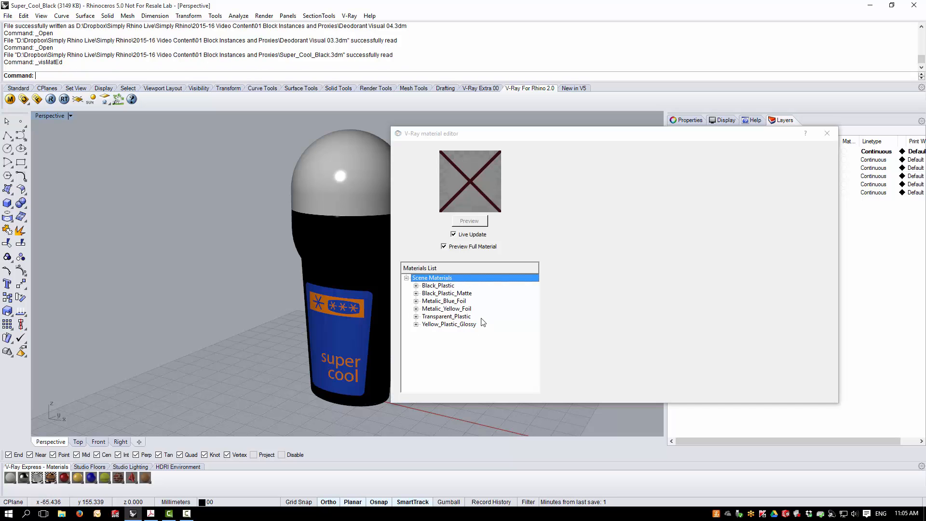
{"action": "left_click", "coordinate": [827, 133]}
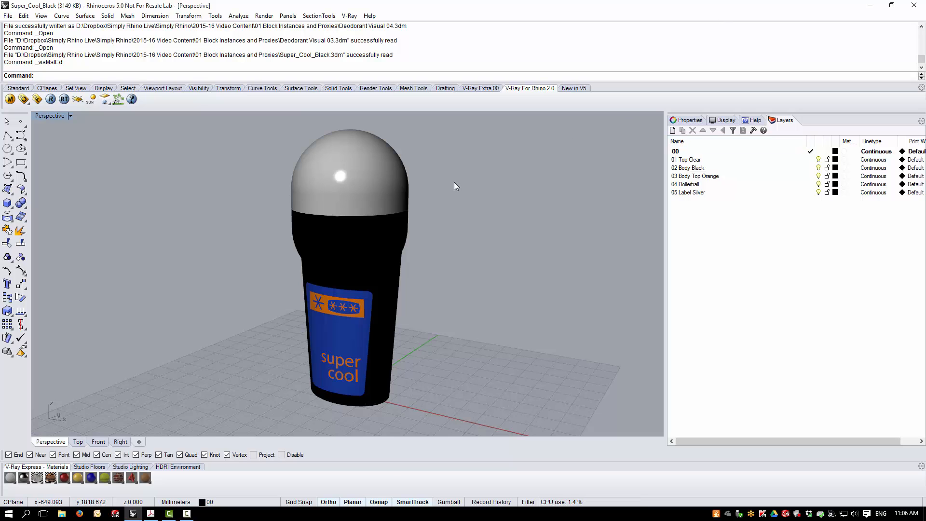
Set the perspective view to Shaded display and inspect the single bottle from its base and front
{"action": "right_click_drag", "start_coordinate": [438, 395], "coordinate": [363, 329]}
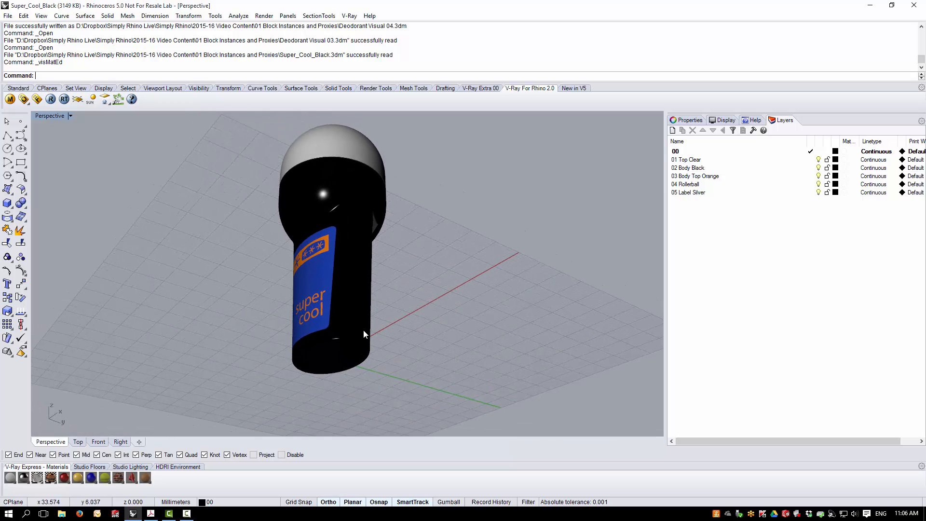
{"action": "left_click", "coordinate": [68, 114]}
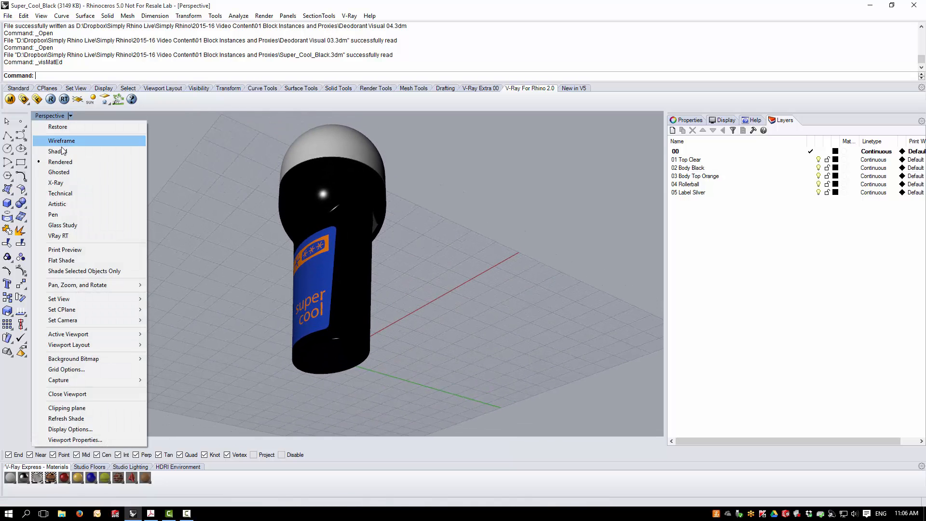
{"action": "left_click", "coordinate": [58, 151]}
{"action": "scroll", "coordinate": [360, 391], "scroll_direction": "up", "scroll_amount": 2}
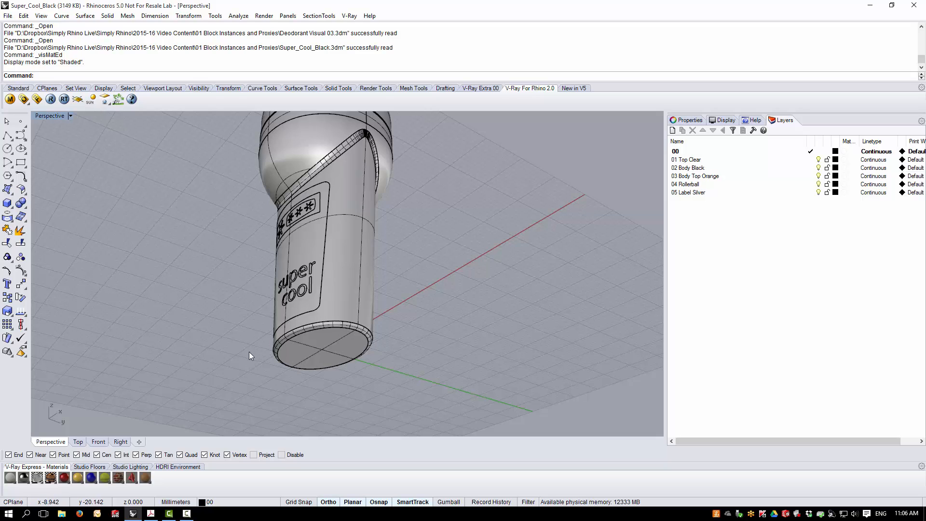
{"action": "right_click_drag", "start_coordinate": [249, 352], "coordinate": [332, 322]}
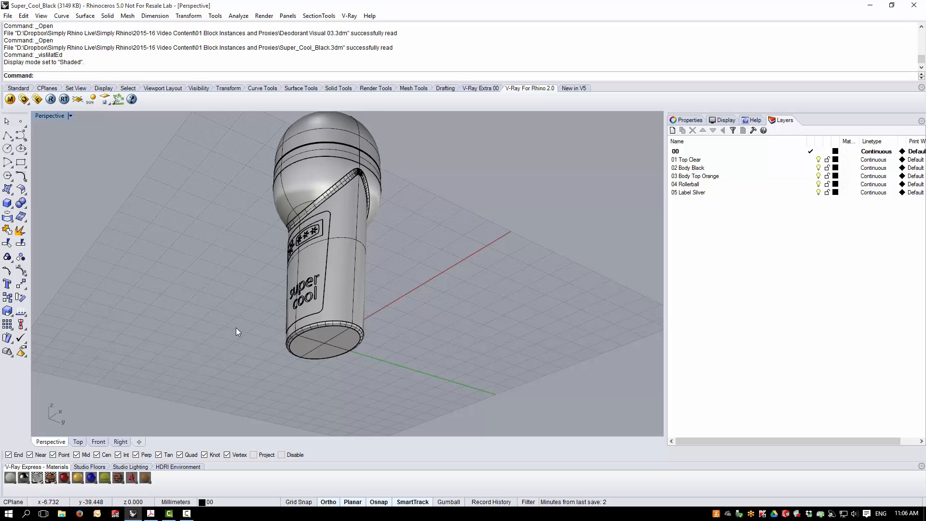
{"action": "right_click_drag", "start_coordinate": [397, 271], "coordinate": [432, 304]}
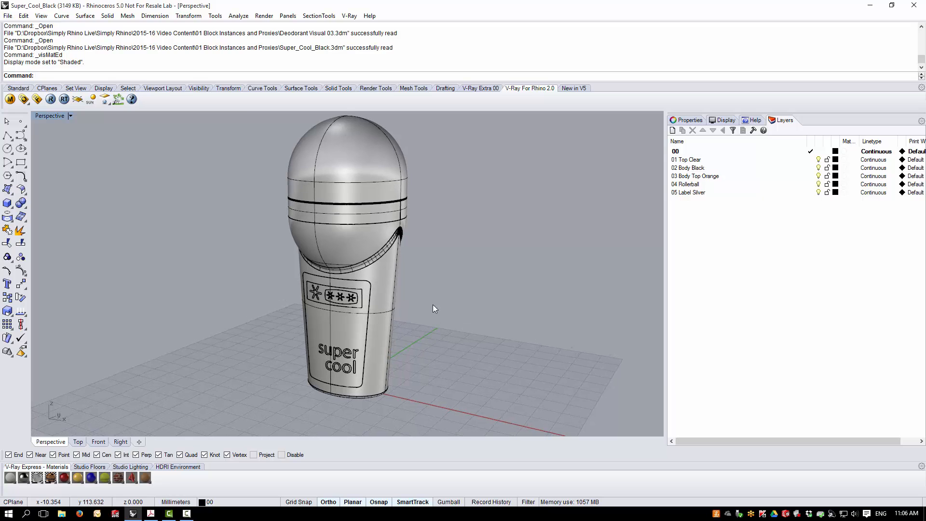
Open the Deodorant Visual 04 model containing the empty tray
{"action": "left_click", "coordinate": [8, 16]}
{"action": "left_click", "coordinate": [19, 38]}
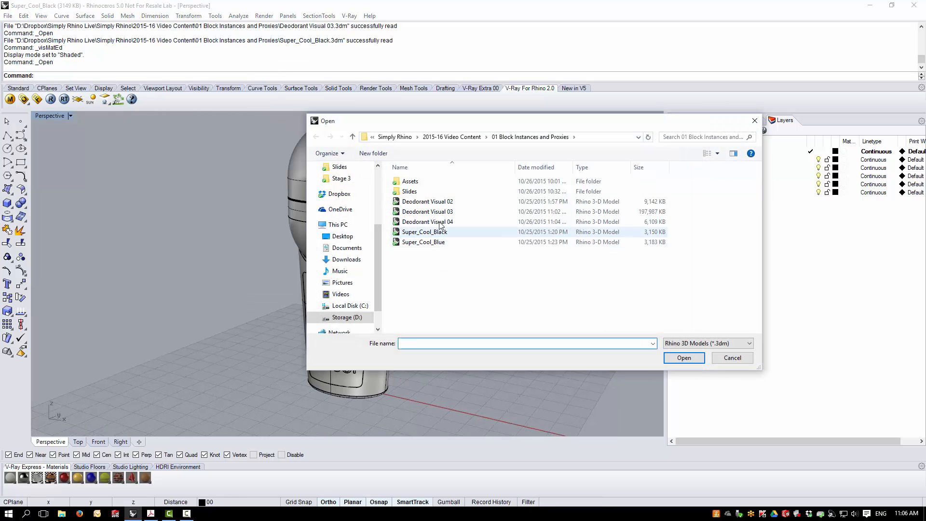
{"action": "left_click", "coordinate": [427, 222]}
{"action": "left_click", "coordinate": [681, 357]}
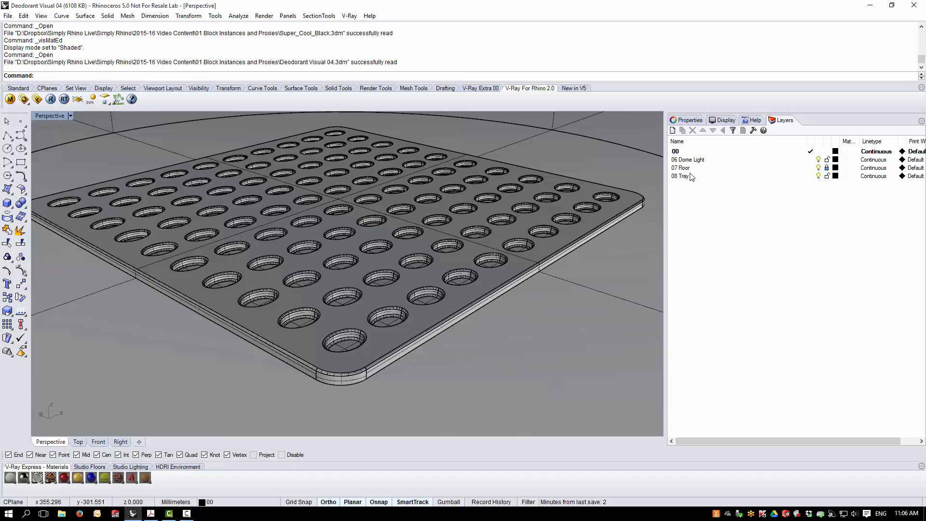
{"action": "scroll", "coordinate": [349, 391], "scroll_direction": "down", "scroll_amount": 3}
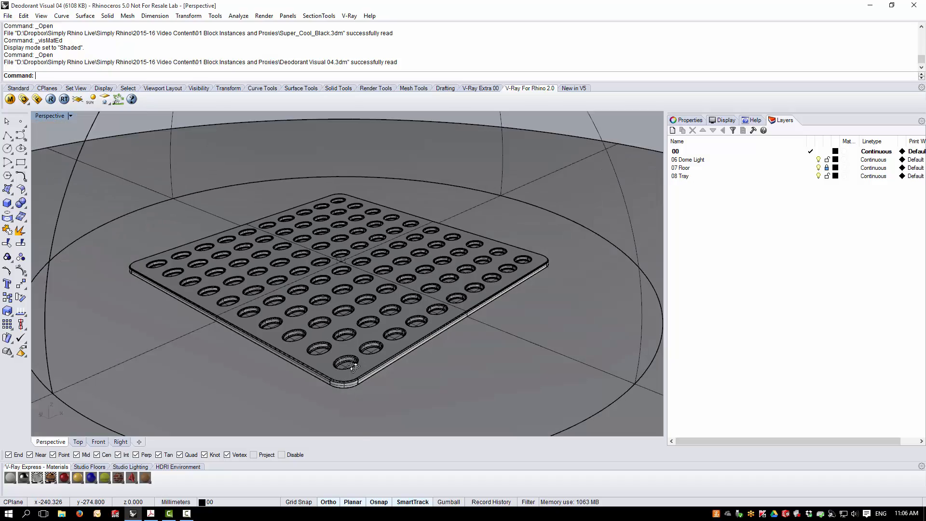
{"action": "right_click_drag", "start_coordinate": [348, 390], "coordinate": [360, 367]}
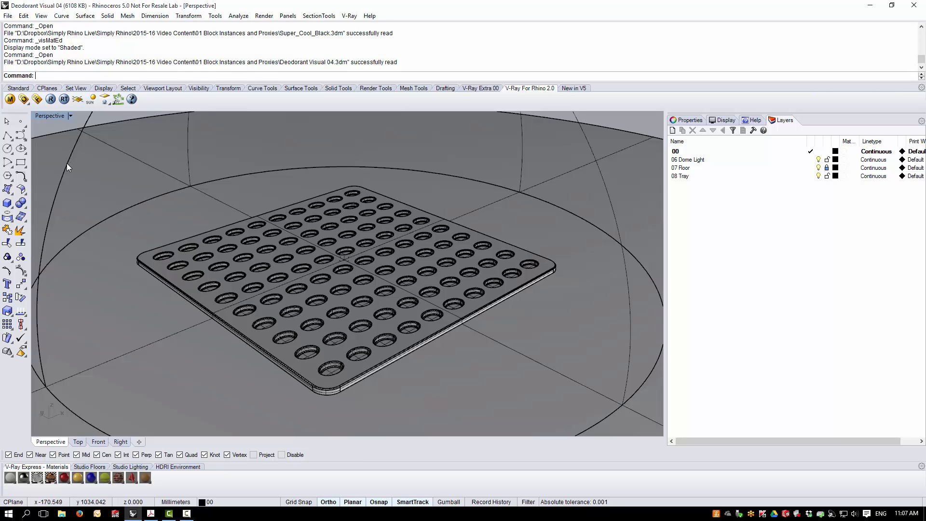
Insert the Super_Cool_Black file as a block instance, using the Link definition type and Active layer style
{"action": "left_click", "coordinate": [10, 17]}
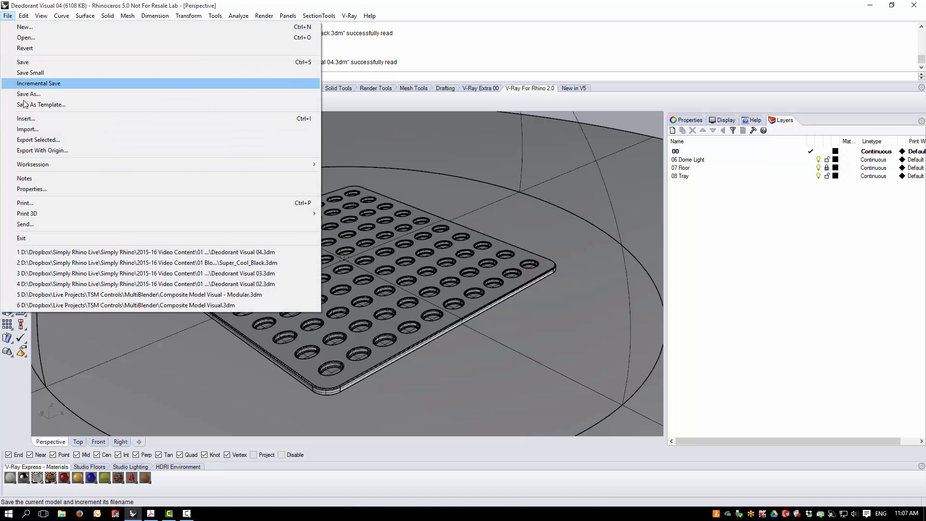
{"action": "left_click", "coordinate": [26, 118]}
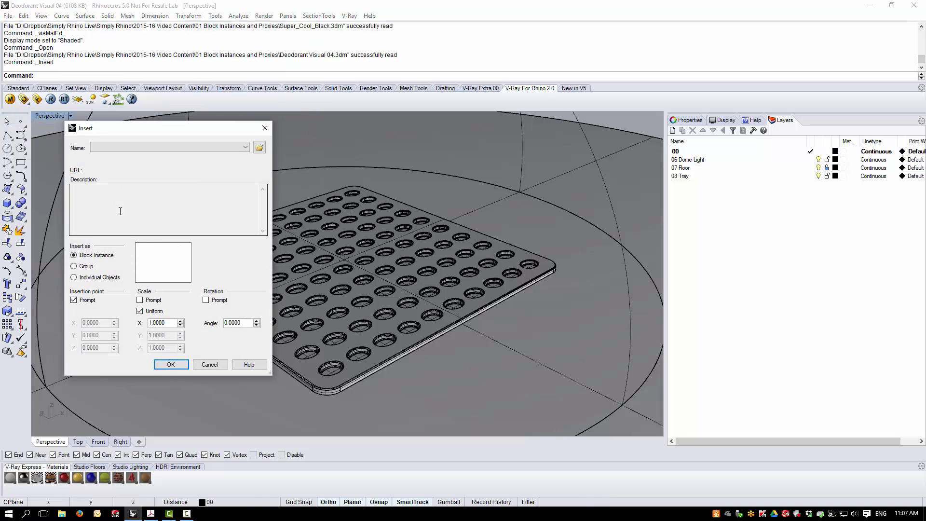
{"action": "left_click", "coordinate": [259, 148]}
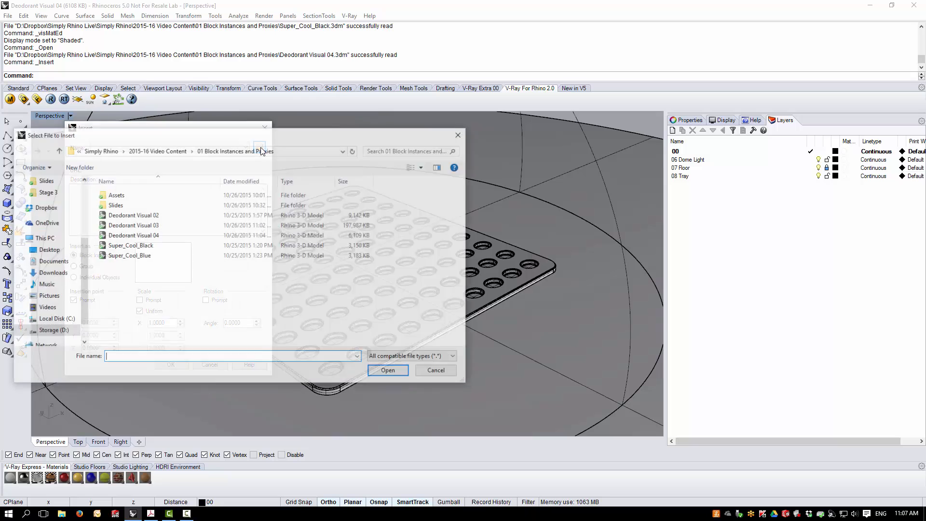
{"action": "left_click", "coordinate": [147, 248]}
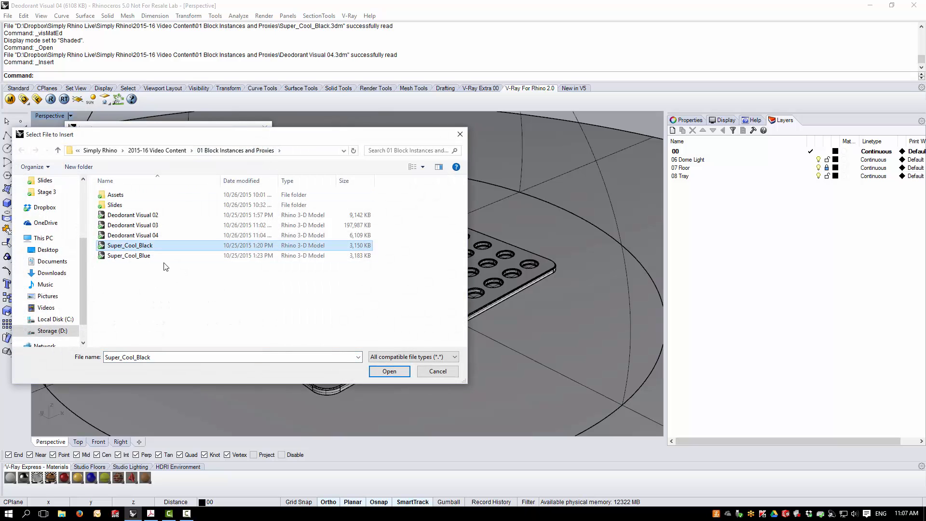
{"action": "left_click", "coordinate": [399, 373]}
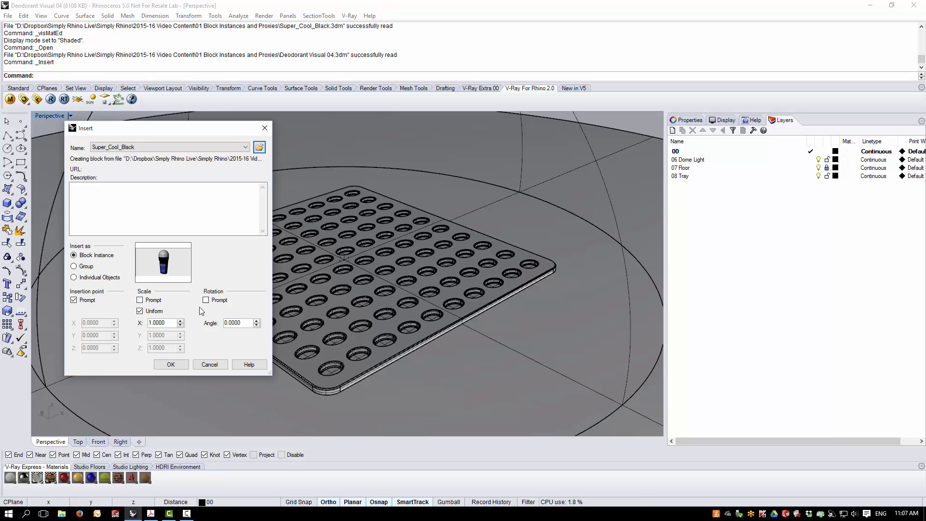
{"action": "left_click", "coordinate": [178, 366]}
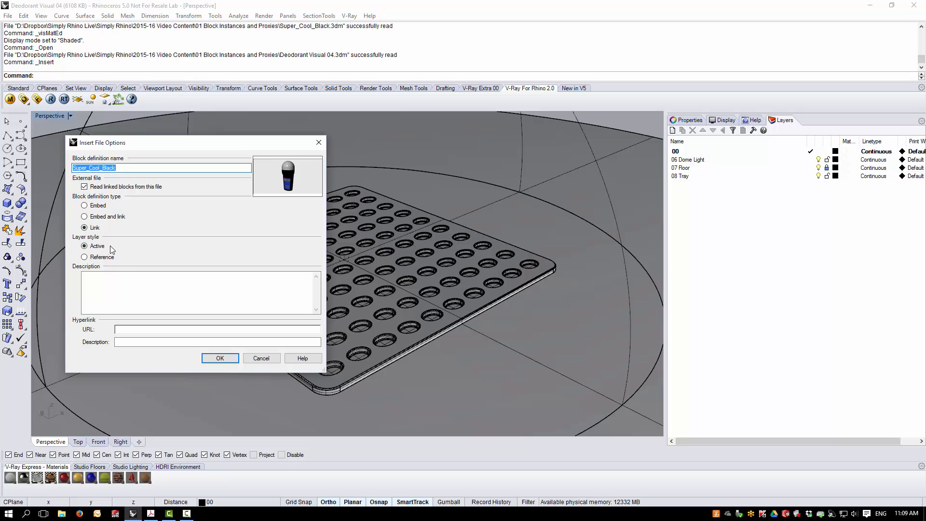
{"action": "left_click", "coordinate": [219, 358]}
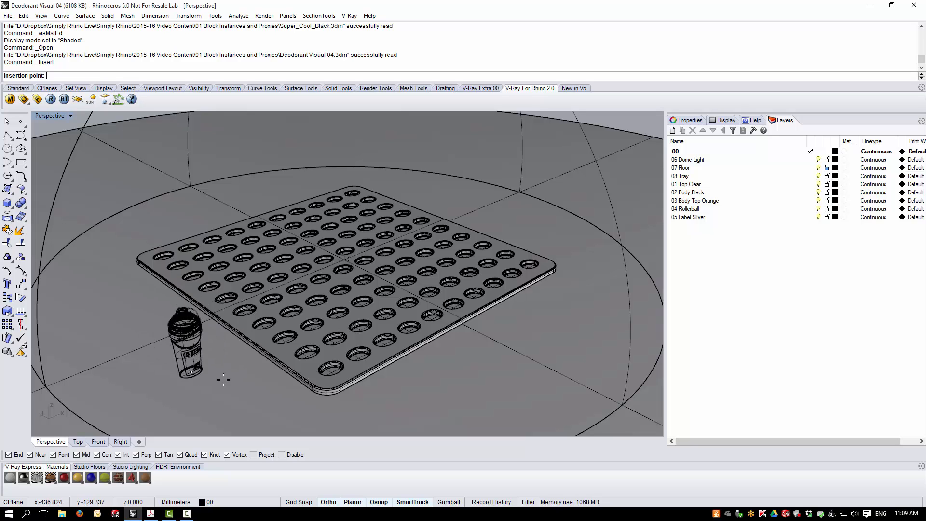
Place the bottle block at the base centre of the hole in the tray's nearest corner
{"action": "scroll", "coordinate": [207, 366], "scroll_direction": "up", "scroll_amount": 5}
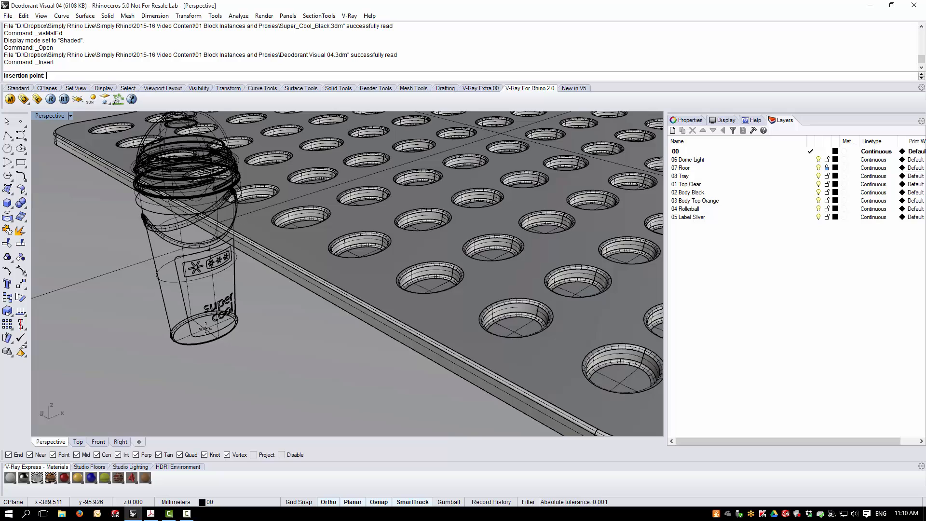
{"action": "scroll", "coordinate": [206, 328], "scroll_direction": "down", "scroll_amount": 3}
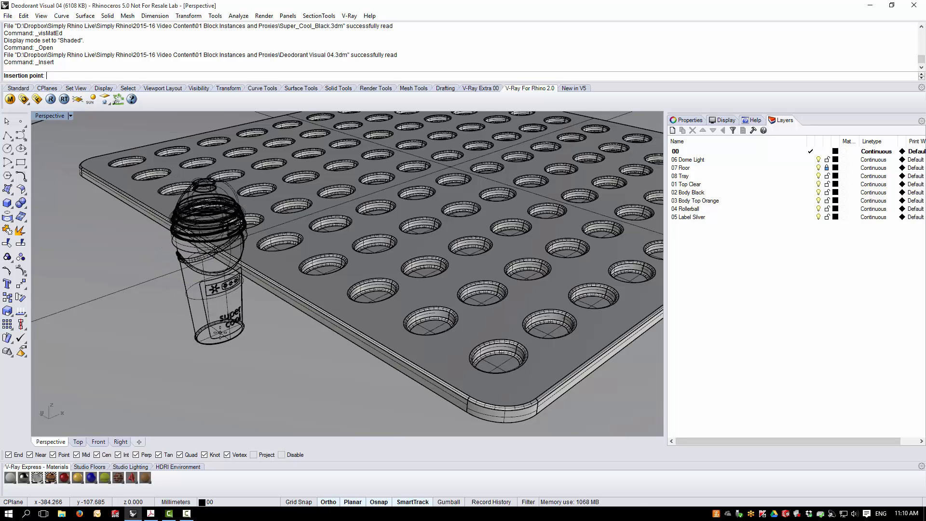
{"action": "scroll", "coordinate": [220, 333], "scroll_direction": "up", "scroll_amount": 5}
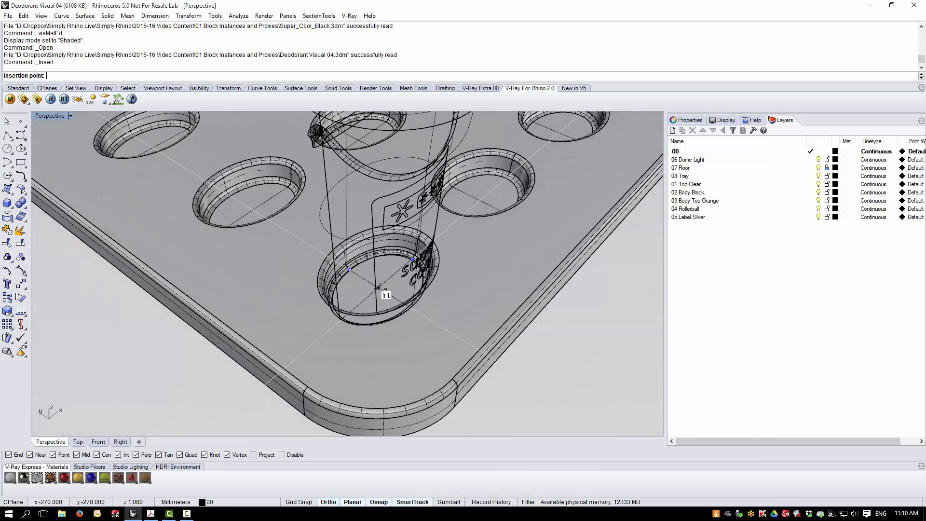
{"action": "left_click", "coordinate": [378, 287]}
{"action": "scroll", "coordinate": [466, 358], "scroll_direction": "down", "scroll_amount": 6}
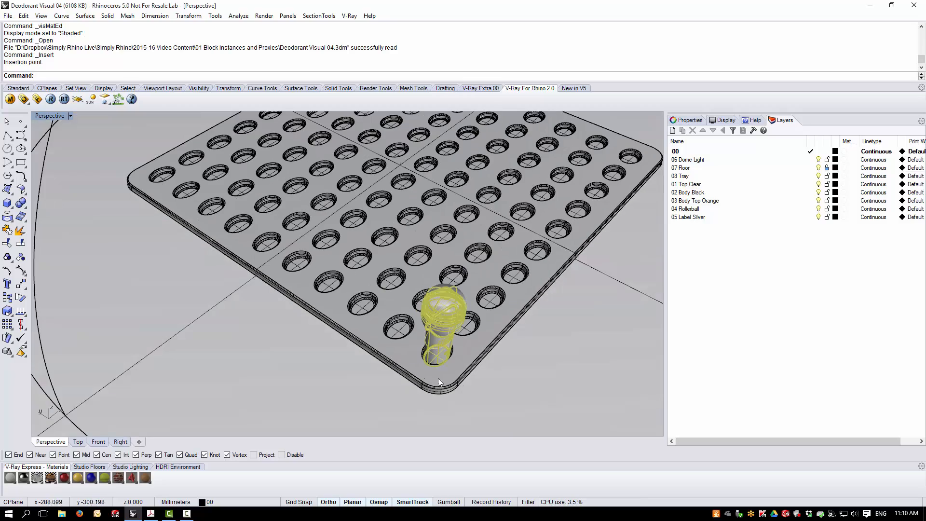
{"action": "scroll", "coordinate": [405, 384], "scroll_direction": "down", "scroll_amount": 5}
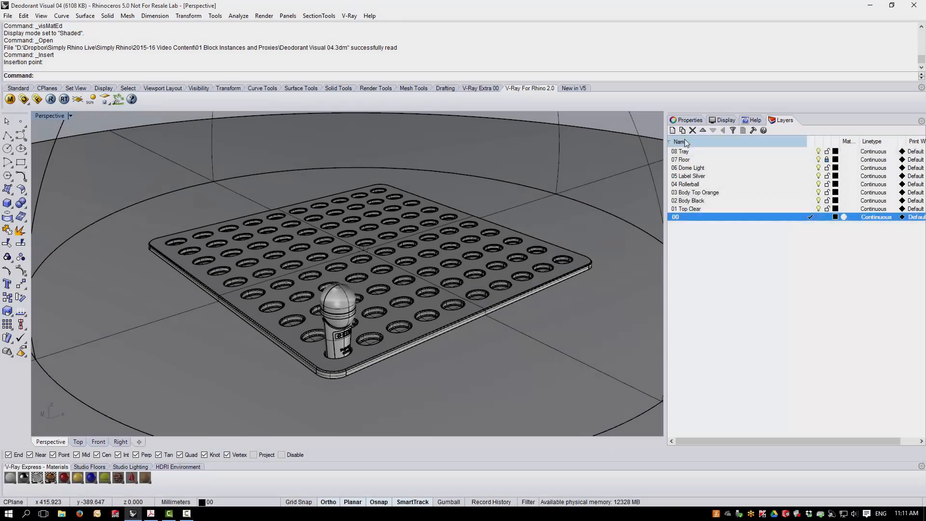
Sort the layers by name in ascending order and review the scene materials in the V-Ray material editor
{"action": "left_click", "coordinate": [685, 142]}
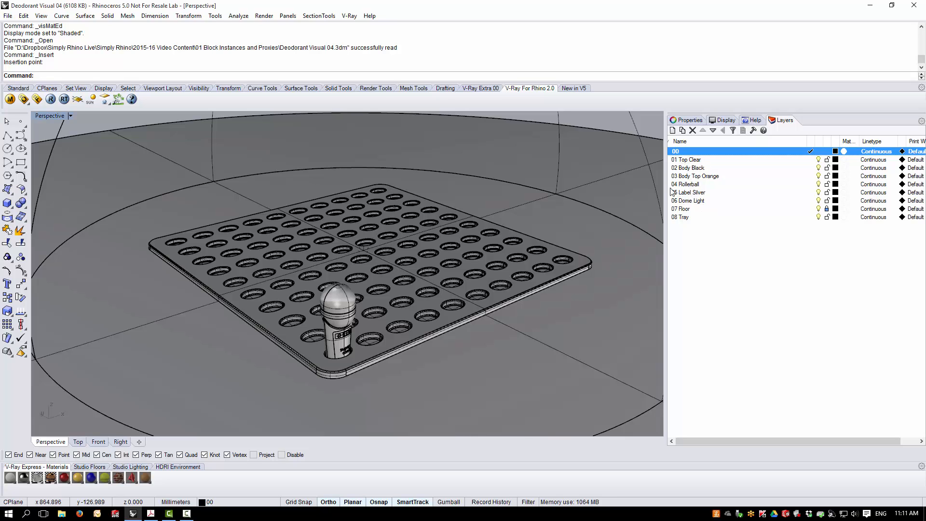
{"action": "left_click", "coordinate": [11, 100]}
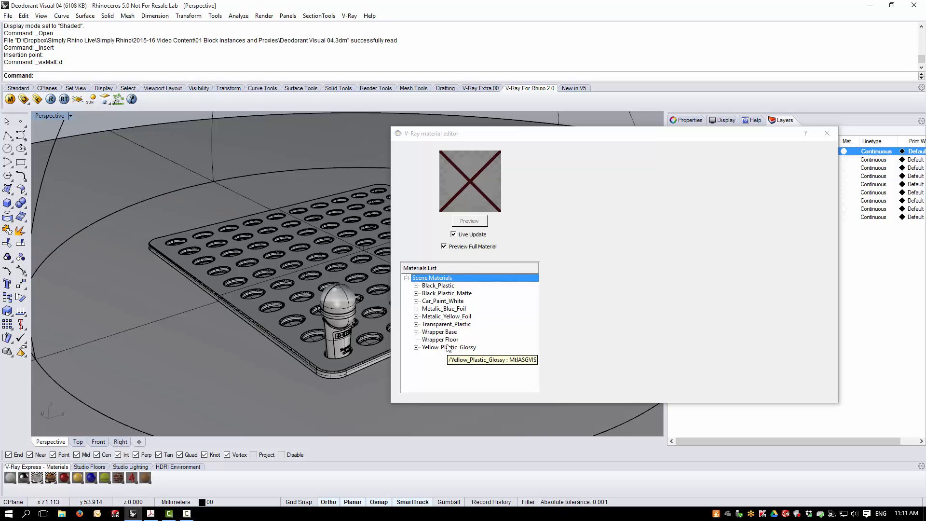
{"action": "left_click", "coordinate": [827, 133]}
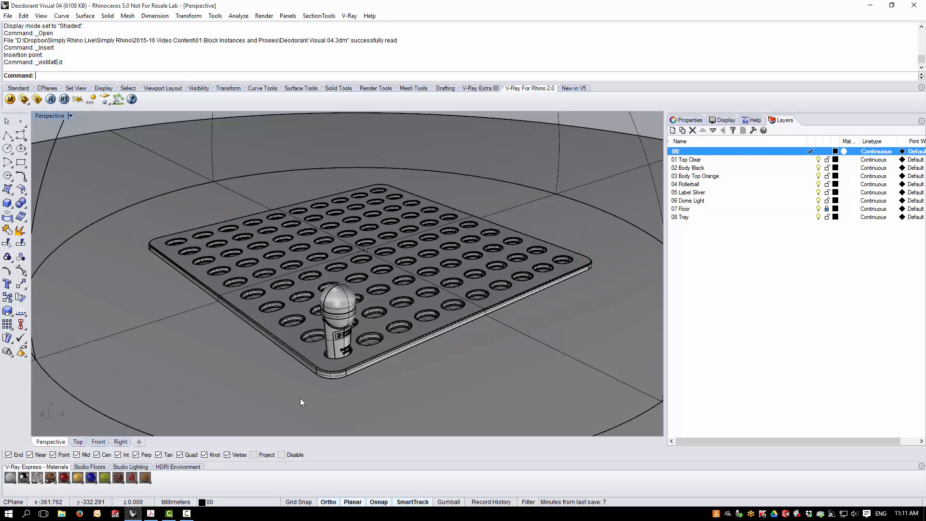
Array the bottle block in a rectangular 10 by 10 grid with 60 mm spacing in X and Y
{"action": "left_click_drag", "start_coordinate": [296, 386], "coordinate": [398, 255]}
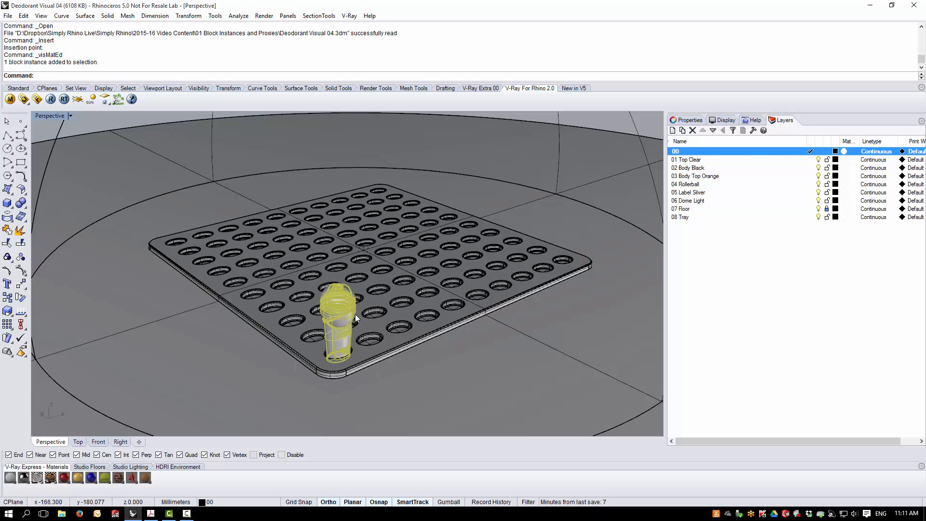
{"action": "left_click", "coordinate": [193, 16]}
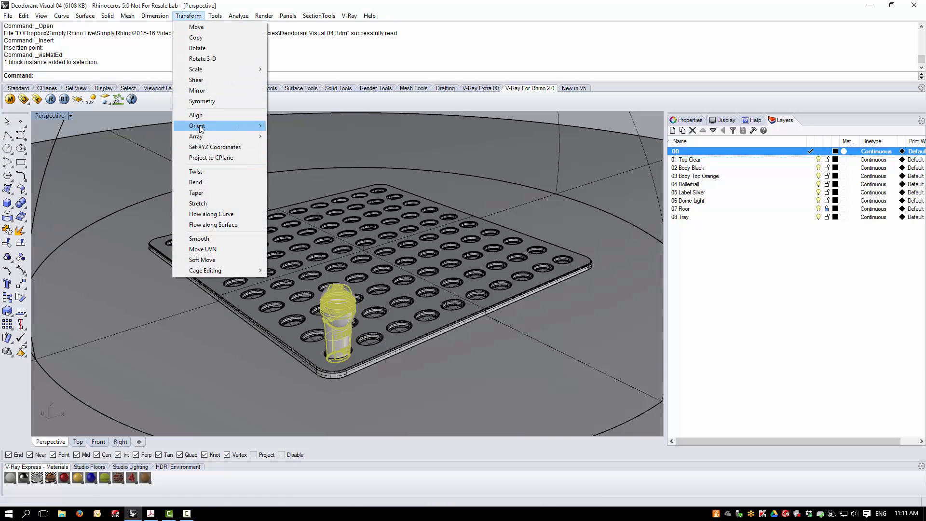
{"action": "mouse_move", "coordinate": [208, 136]}
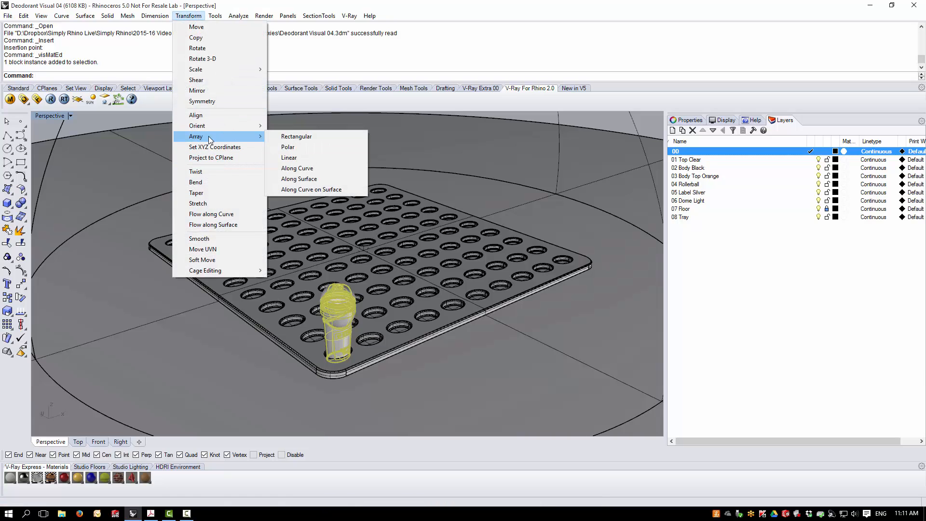
{"action": "left_click", "coordinate": [300, 138]}
{"action": "key", "text": "Return"}
{"action": "key", "text": "Return"}
{"action": "key", "text": "Return"}
{"action": "key", "text": "Return"}
{"action": "key", "text": "Return"}
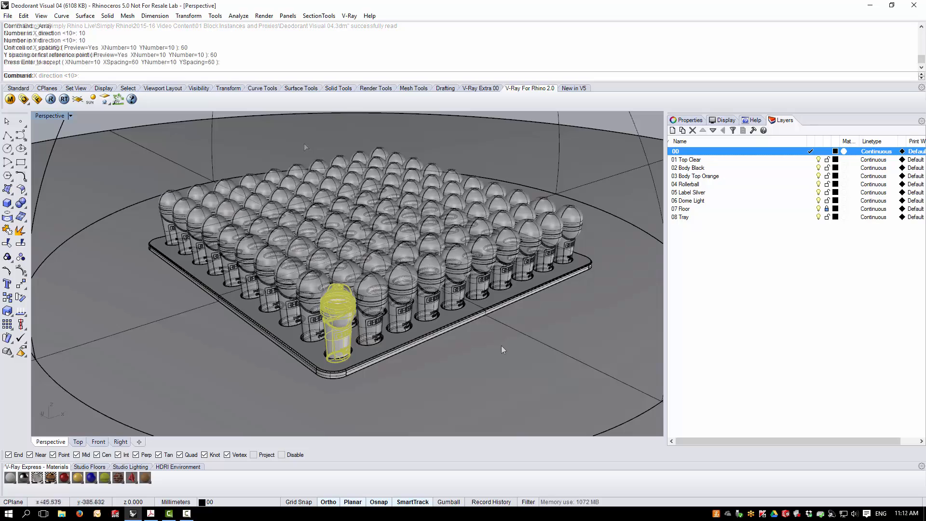
Restore the multi-viewport layout and frame the bottles at the tray's nearest corner in the Perspective view
{"action": "right_click_drag", "start_coordinate": [404, 335], "coordinate": [440, 332]}
{"action": "scroll", "coordinate": [411, 343], "scroll_direction": "up", "scroll_amount": 2}
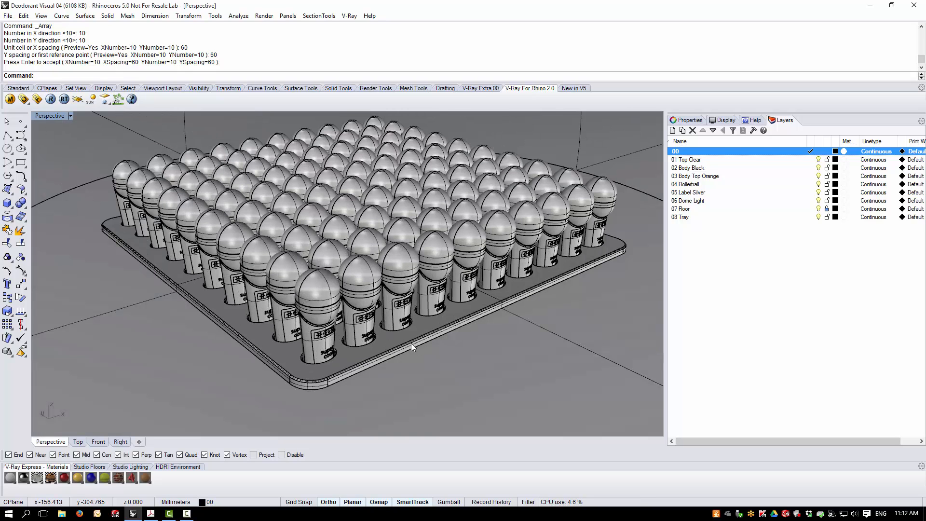
{"action": "double_click", "coordinate": [60, 116]}
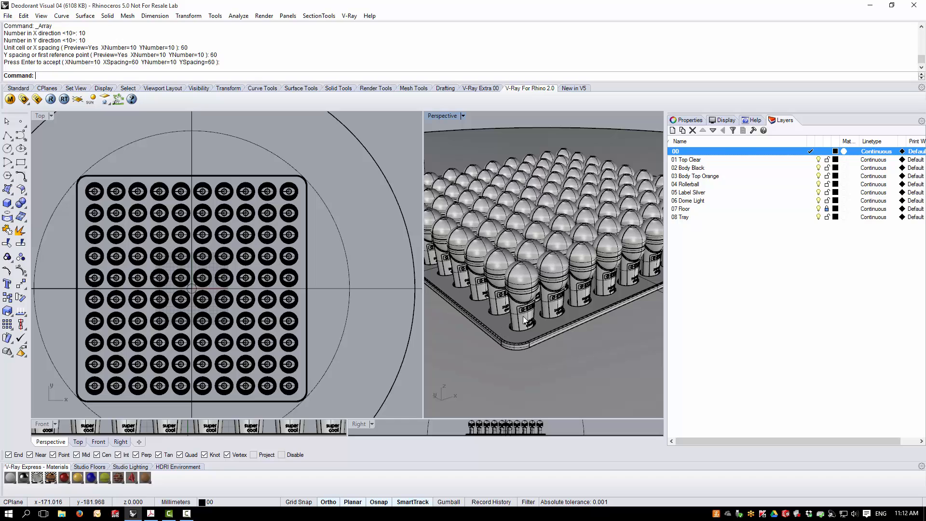
{"action": "scroll", "coordinate": [491, 261], "scroll_direction": "up", "scroll_amount": 2}
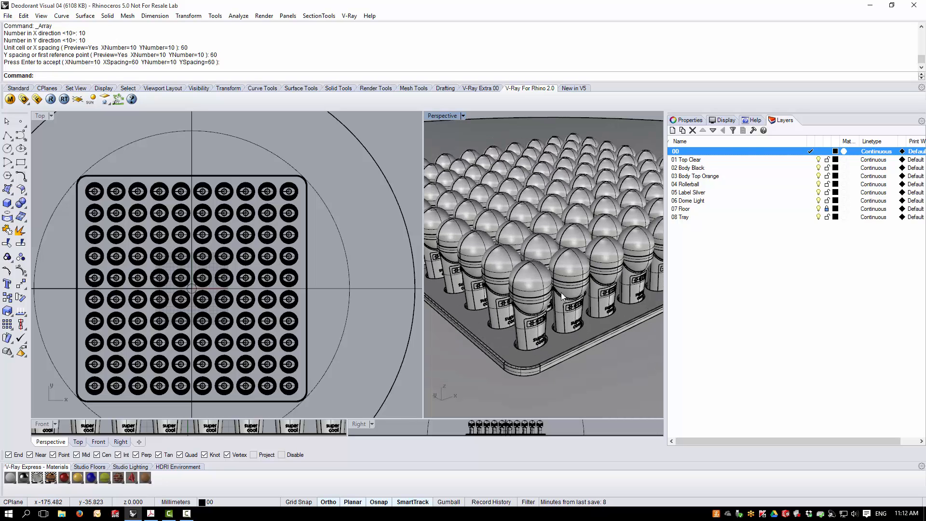
{"action": "right_click_drag", "start_coordinate": [567, 289], "coordinate": [566, 290]}
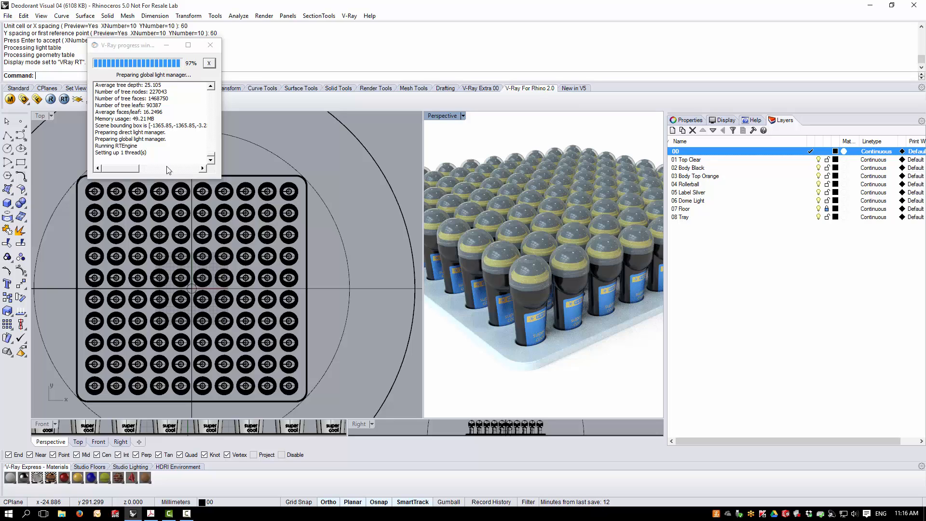
Close the V-Ray progress window and set the Perspective view back to Shaded display
{"action": "left_click", "coordinate": [210, 45]}
{"action": "left_click", "coordinate": [462, 115]}
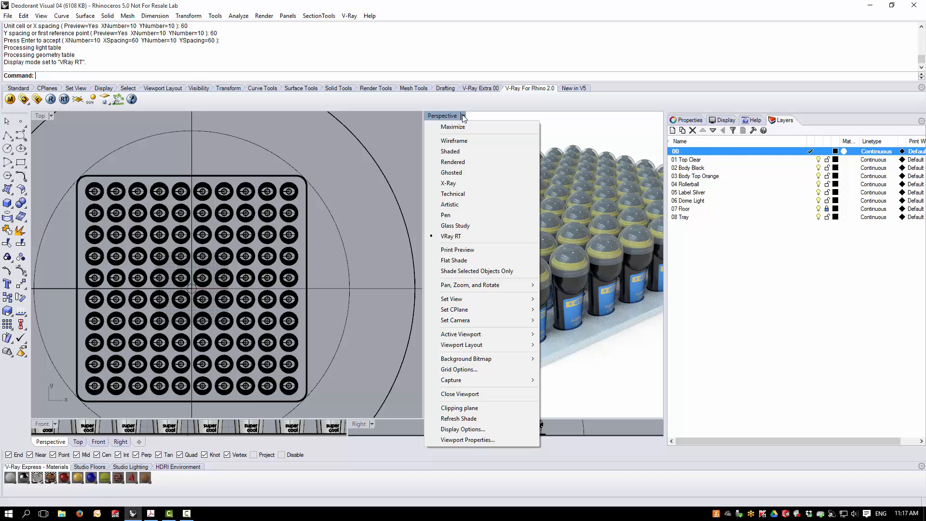
{"action": "left_click", "coordinate": [450, 152]}
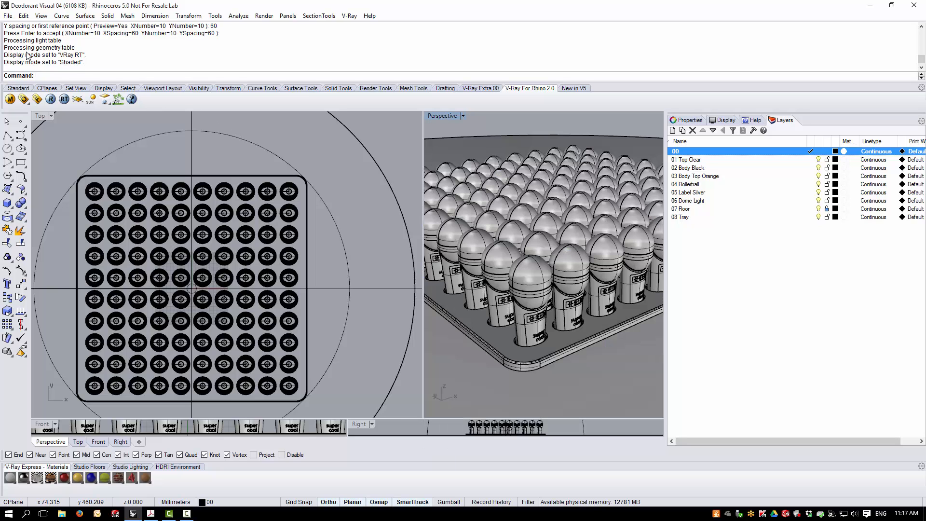
Save the model as Deodorant Visual 03, replacing the existing file
{"action": "left_click", "coordinate": [8, 15]}
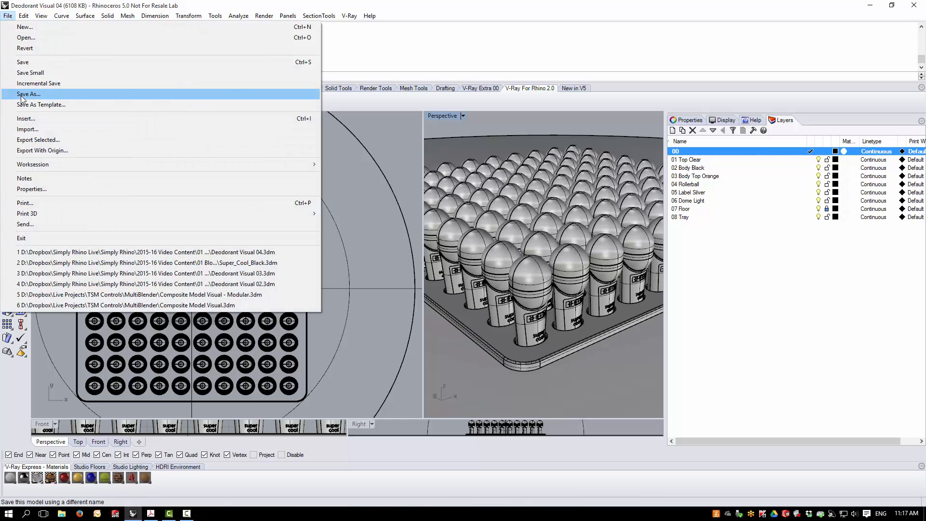
{"action": "left_click", "coordinate": [22, 94]}
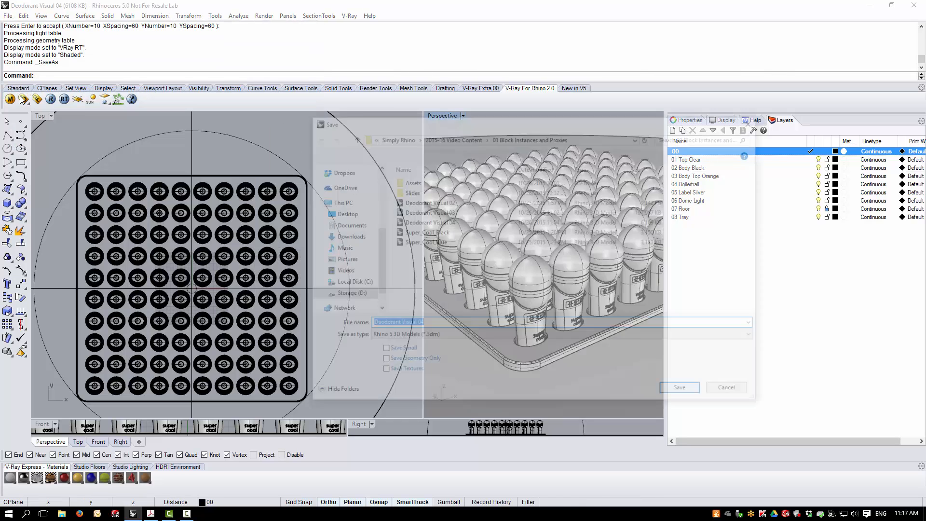
{"action": "left_click", "coordinate": [438, 214]}
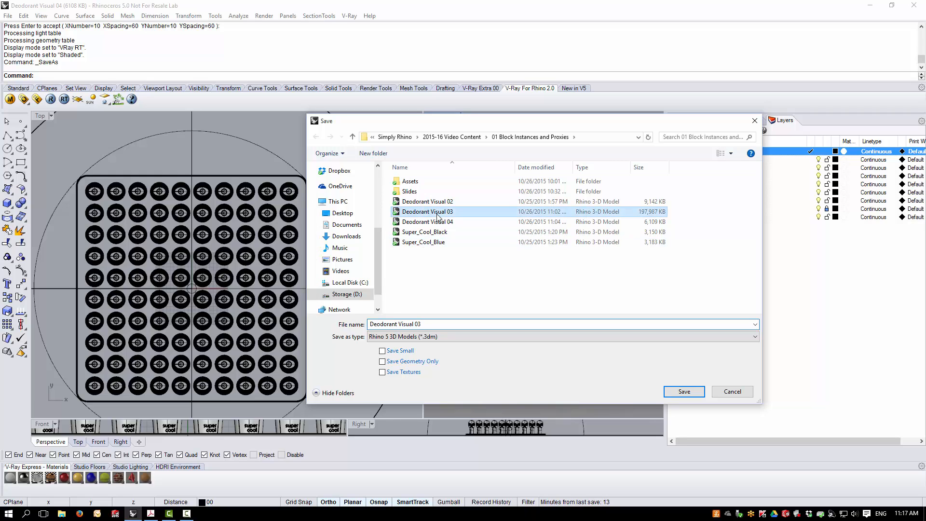
{"action": "left_click", "coordinate": [679, 395]}
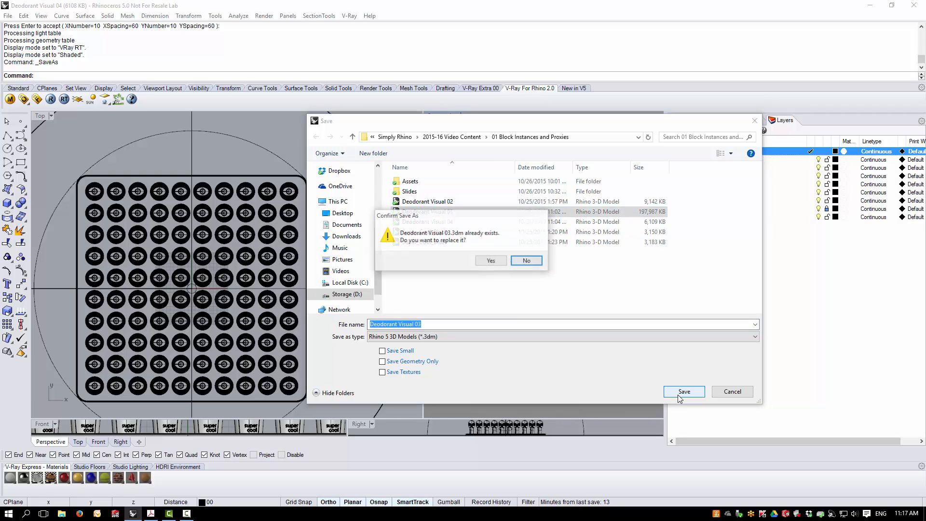
{"action": "left_click", "coordinate": [497, 265]}
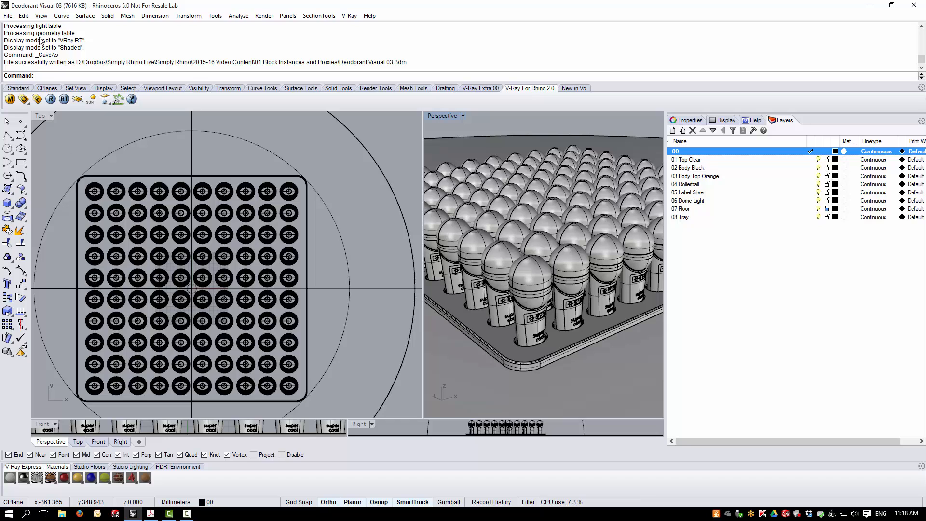
Open the Block Manager and examine the definition properties of the Super_Cool_Black block
{"action": "left_click", "coordinate": [7, 16]}
{"action": "left_click", "coordinate": [8, 16]}
{"action": "left_click", "coordinate": [23, 15]}
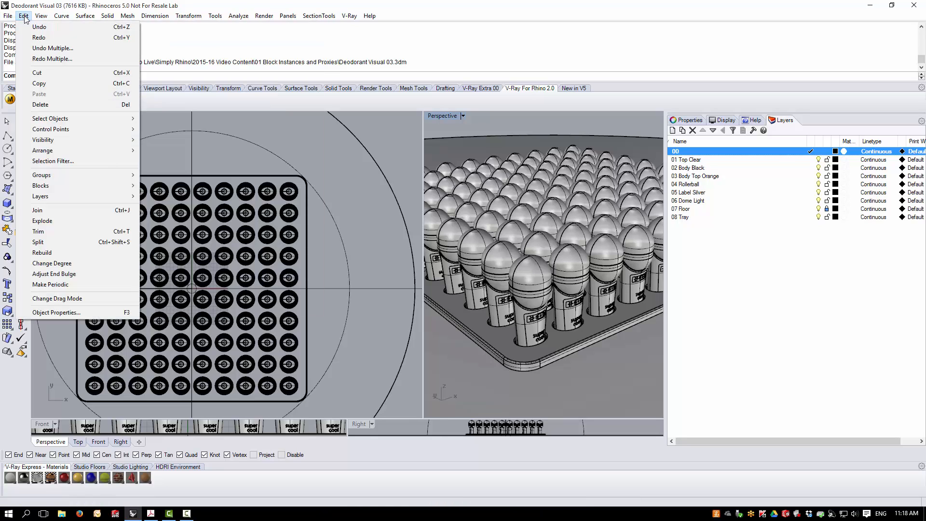
{"action": "mouse_move", "coordinate": [65, 185]}
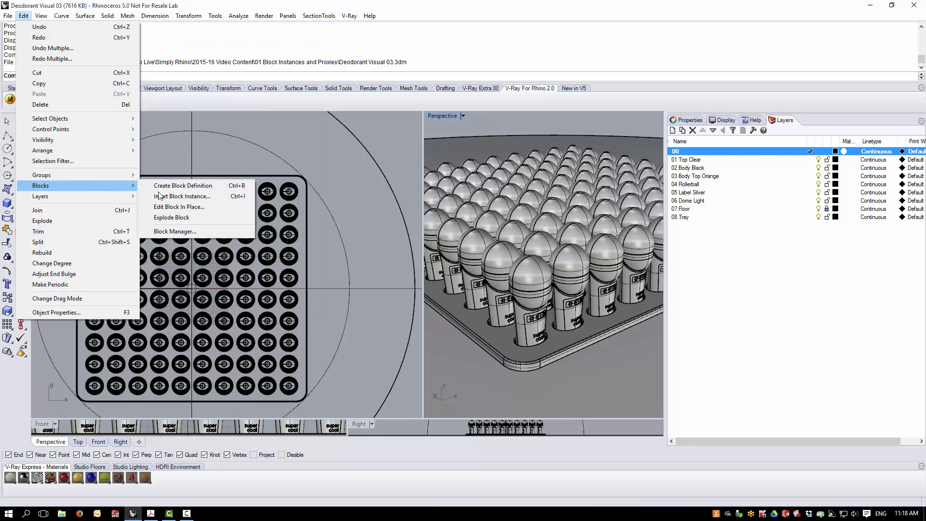
{"action": "left_click", "coordinate": [175, 232]}
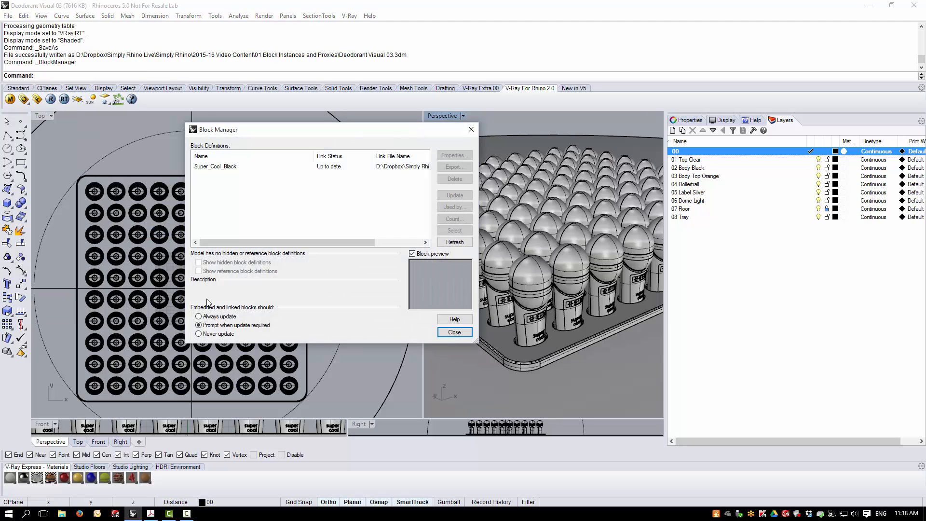
{"action": "left_click", "coordinate": [235, 169]}
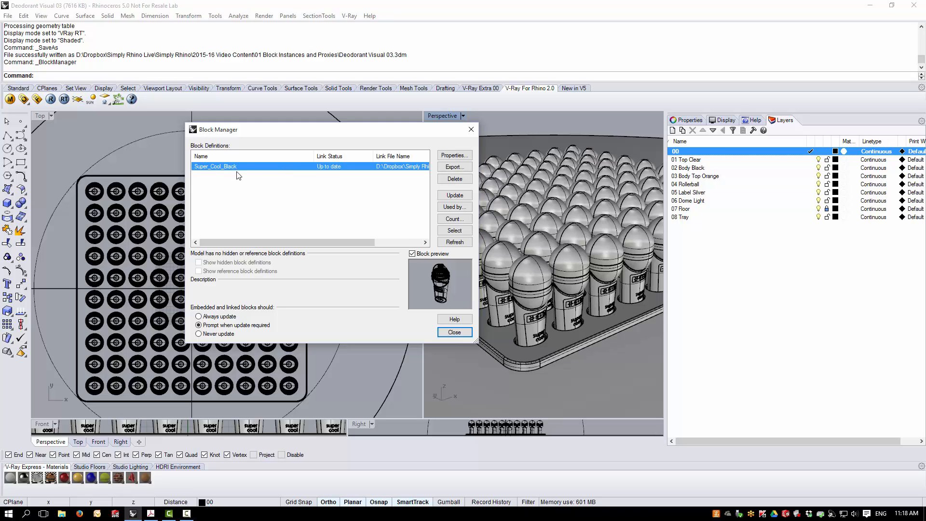
{"action": "left_click", "coordinate": [454, 155]}
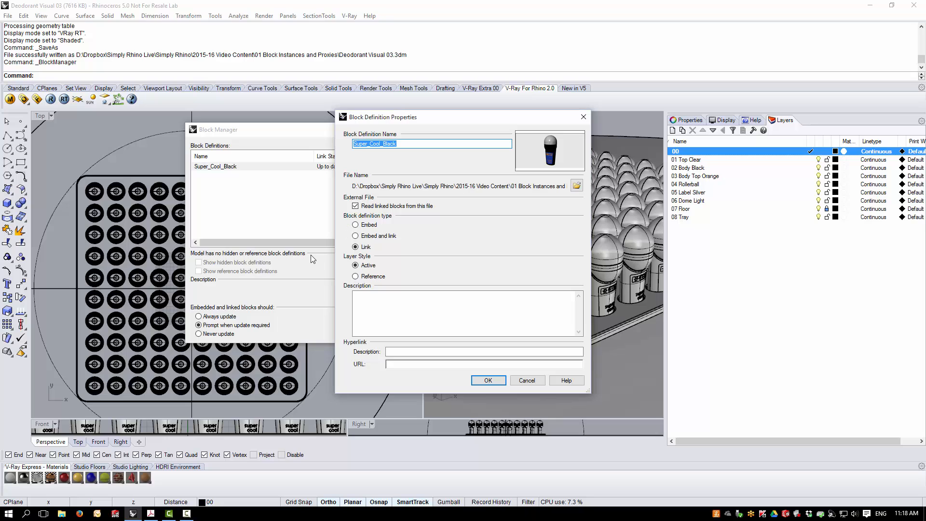
Relink the Super_Cool_Black block definition to the Super_Cool_Blue file, using the existing materials for all duplicate material names
{"action": "left_click", "coordinate": [576, 186]}
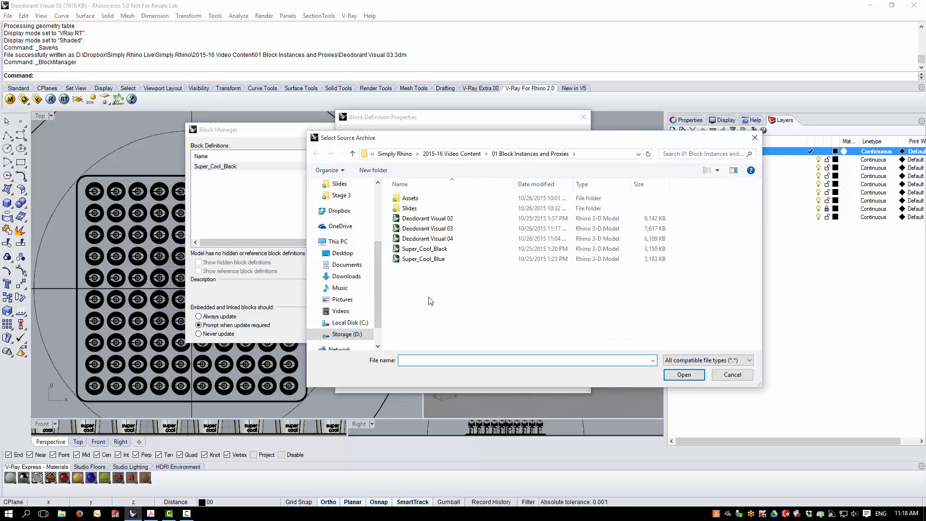
{"action": "double_click", "coordinate": [439, 261]}
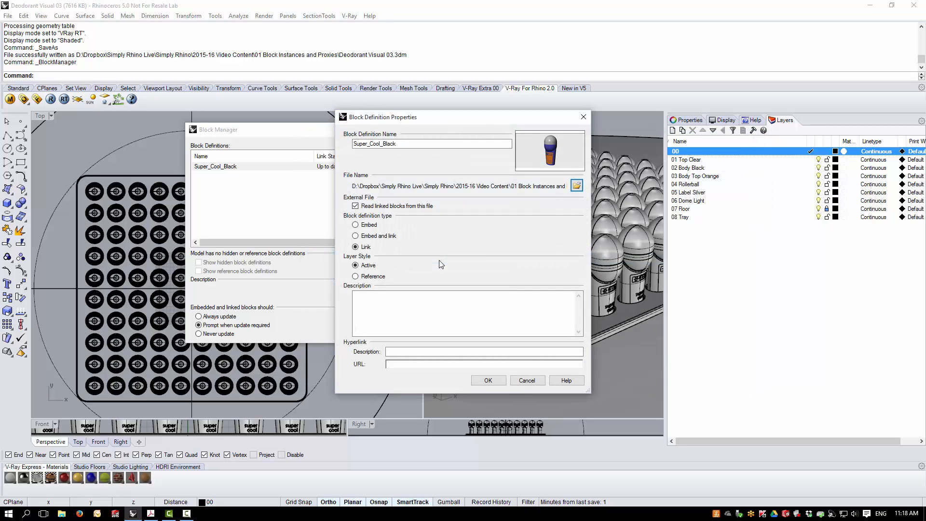
{"action": "left_click", "coordinate": [499, 382]}
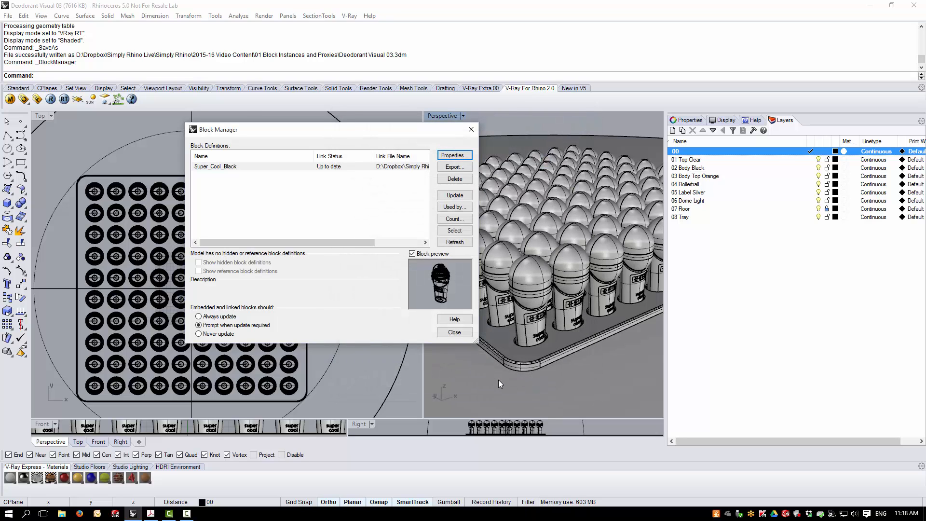
{"action": "left_click", "coordinate": [444, 332]}
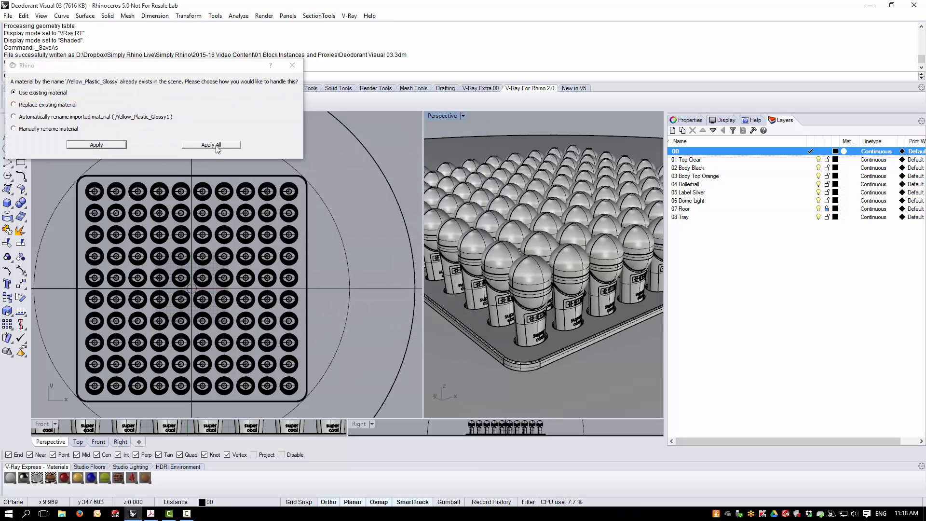
{"action": "left_click_drag", "start_coordinate": [241, 65], "coordinate": [358, 138]}
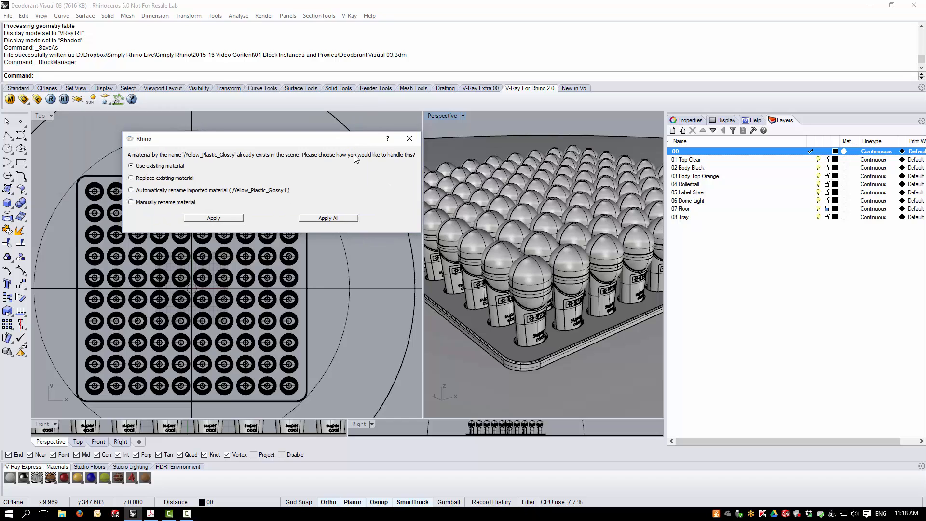
{"action": "left_click", "coordinate": [339, 218]}
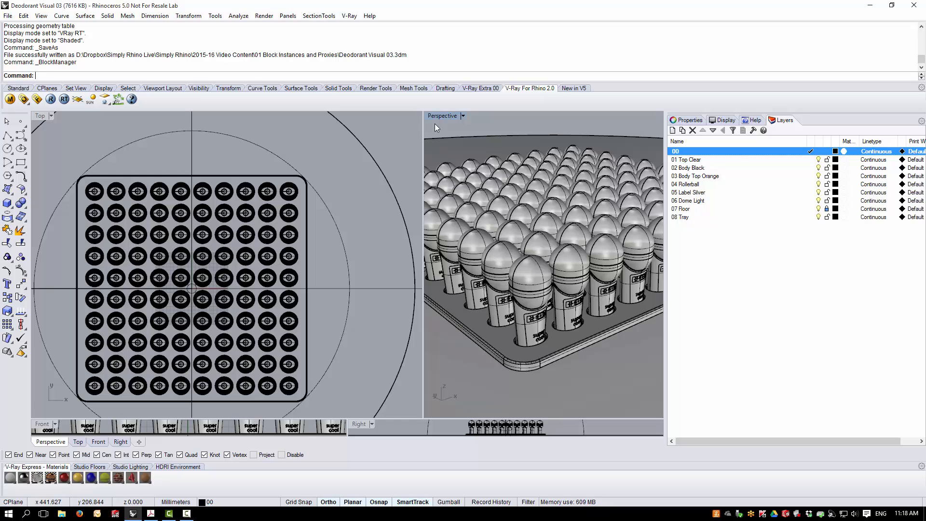
Preview the updated bottles with VRay RT display in the Perspective view and return the view to Shaded
{"action": "left_click", "coordinate": [463, 116]}
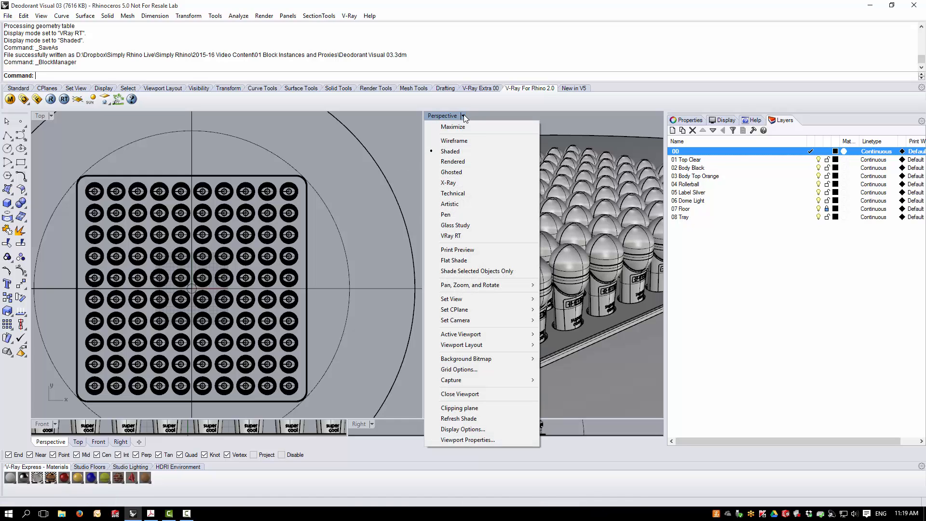
{"action": "left_click", "coordinate": [449, 236]}
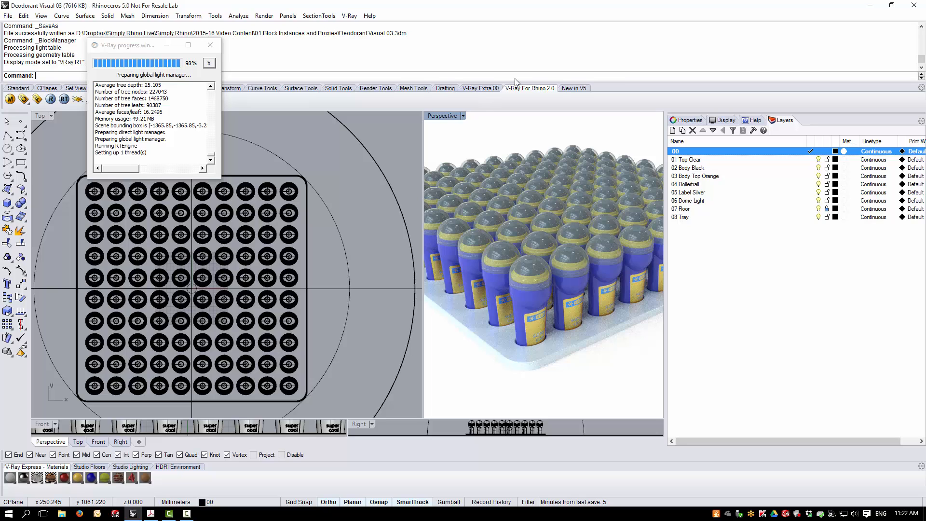
{"action": "left_click", "coordinate": [462, 116]}
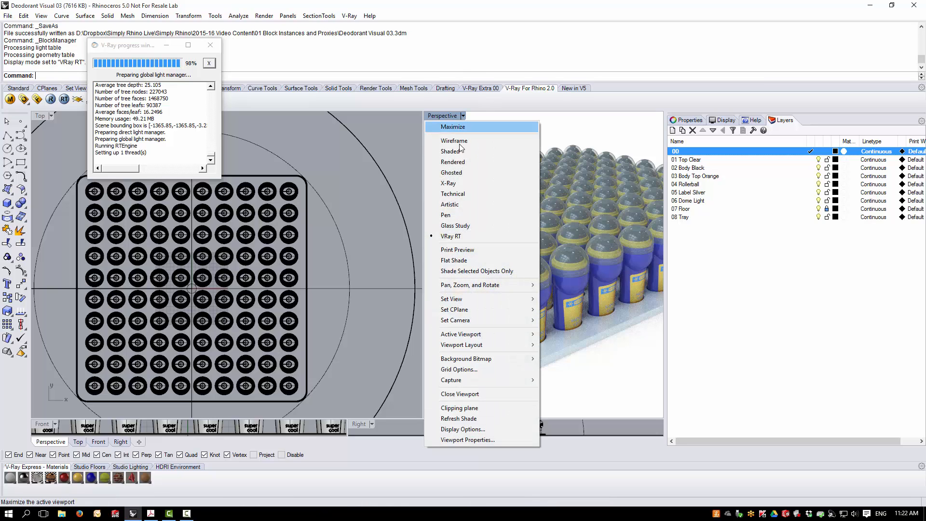
{"action": "left_click", "coordinate": [461, 151]}
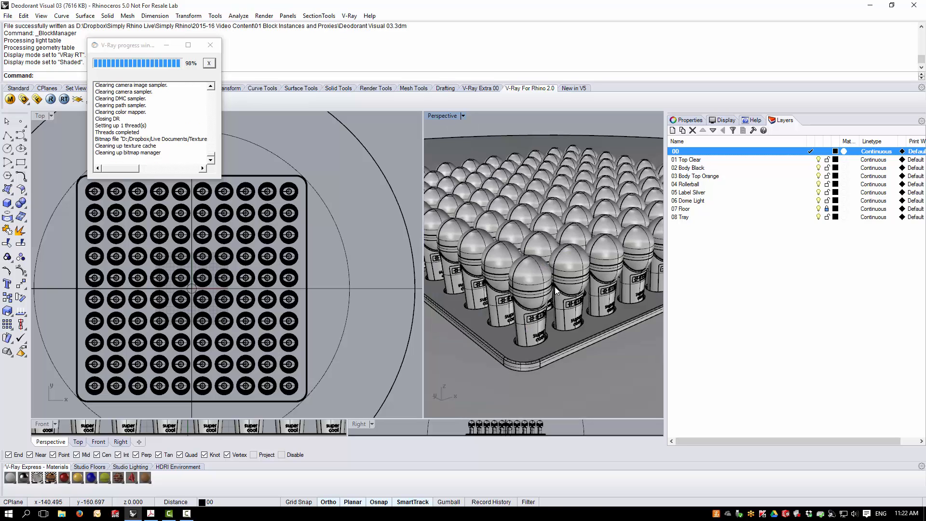
Maximize the Perspective view to show the whole tray and close the V-Ray progress window
{"action": "double_click", "coordinate": [447, 116]}
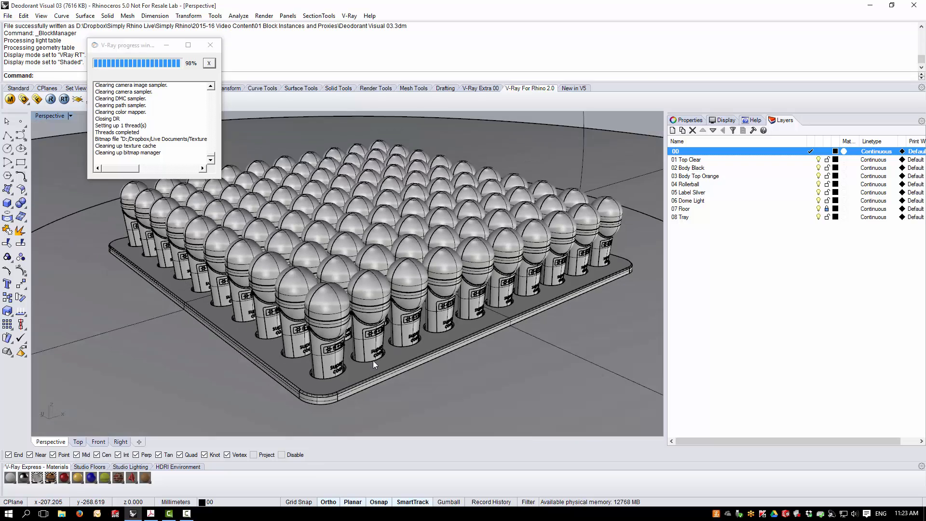
{"action": "mouse_move", "coordinate": [372, 360]}
{"action": "right_mouse_down"}
{"action": "mouse_move", "coordinate": [340, 375]}
{"action": "mouse_move", "coordinate": [343, 384]}
{"action": "mouse_move", "coordinate": [367, 377]}
{"action": "mouse_move", "coordinate": [376, 351]}
{"action": "right_mouse_up"}
{"action": "right_click_drag", "start_coordinate": [375, 349], "coordinate": [372, 359]}
{"action": "left_click", "coordinate": [214, 49]}
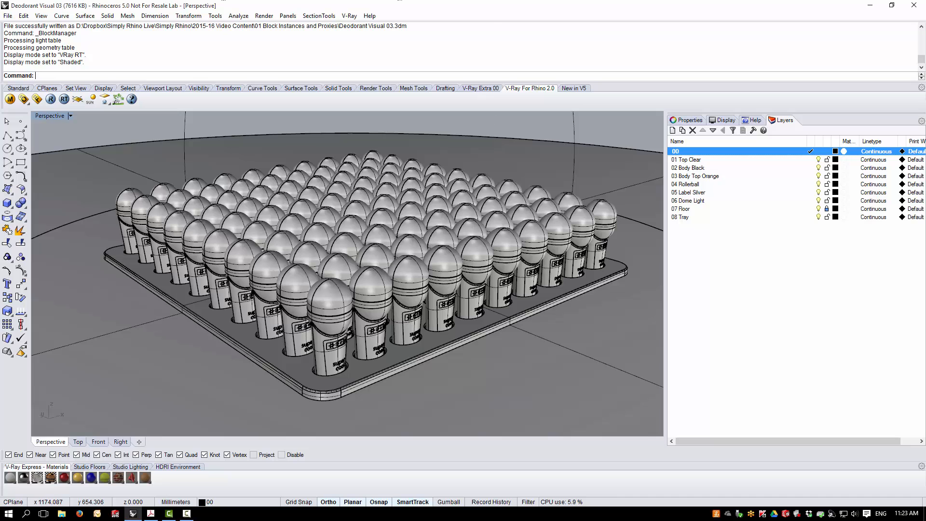
Open the Super_Cool_Black file without saving the changes to Deodorant Visual 03
{"action": "left_click", "coordinate": [7, 16]}
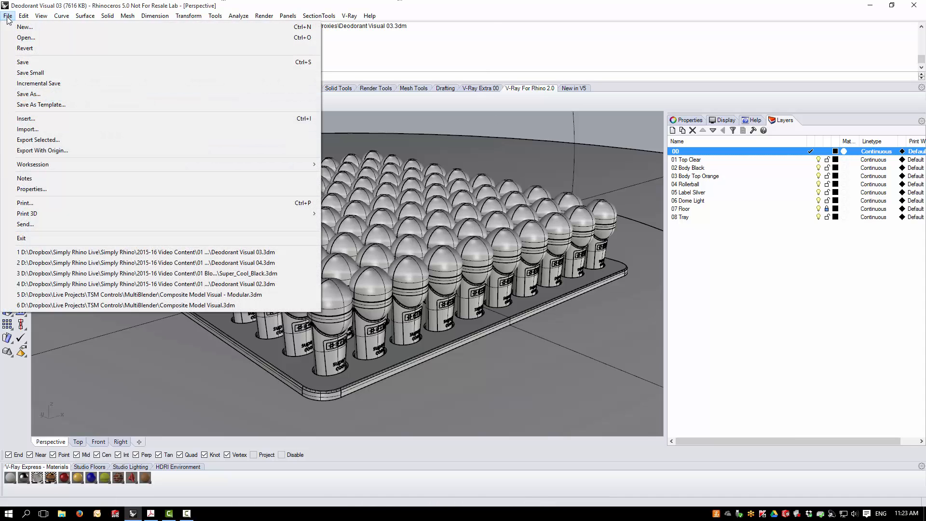
{"action": "left_click", "coordinate": [26, 38]}
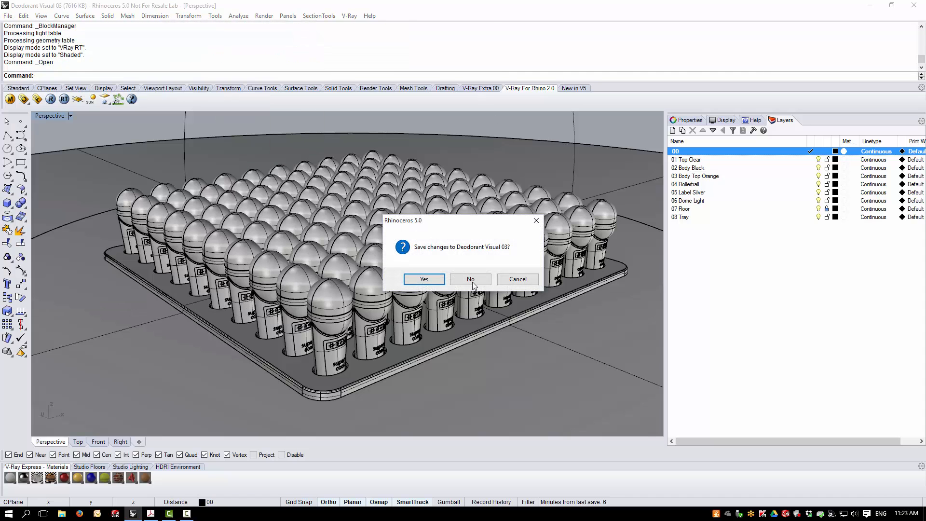
{"action": "left_click", "coordinate": [469, 278]}
{"action": "double_click", "coordinate": [434, 250]}
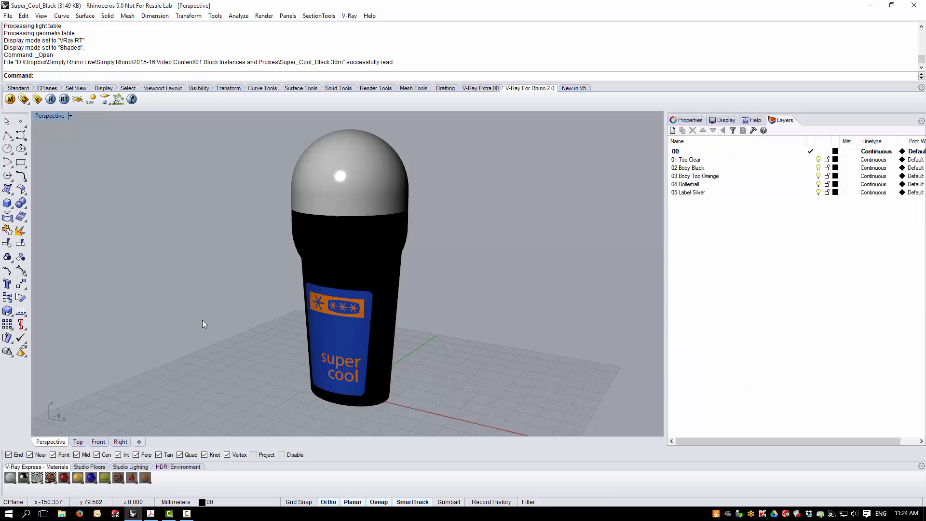
Set the Perspective view of the single bottle to Shaded display and orbit around it
{"action": "left_click", "coordinate": [71, 115]}
{"action": "left_click", "coordinate": [92, 154]}
{"action": "mouse_move", "coordinate": [379, 264]}
{"action": "right_mouse_down"}
{"action": "mouse_move", "coordinate": [421, 252]}
{"action": "mouse_move", "coordinate": [441, 233]}
{"action": "mouse_move", "coordinate": [439, 289]}
{"action": "right_mouse_up"}
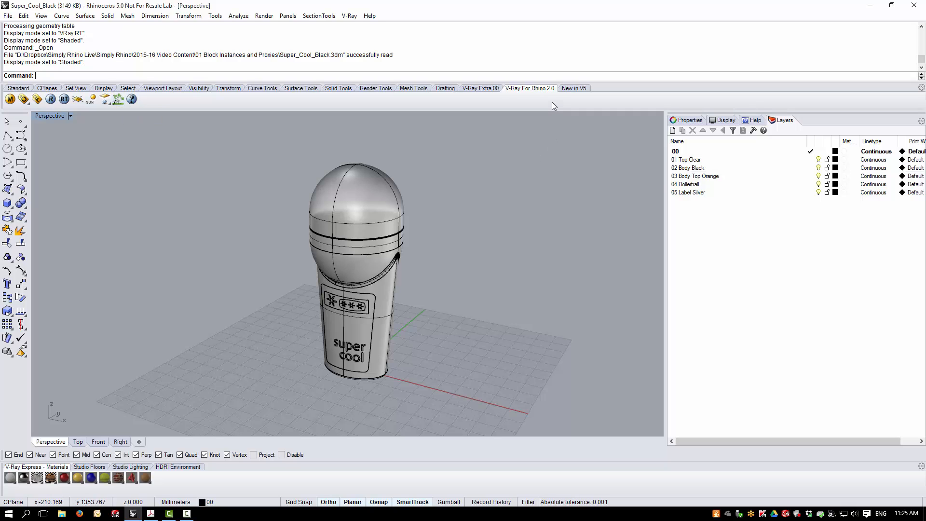
Export the whole bottle as a single V-Ray mesh file named Deodorant Pack 01 in 01 Block Instances and Proxies, automatically creating the proxy
{"action": "right_click", "coordinate": [119, 102]}
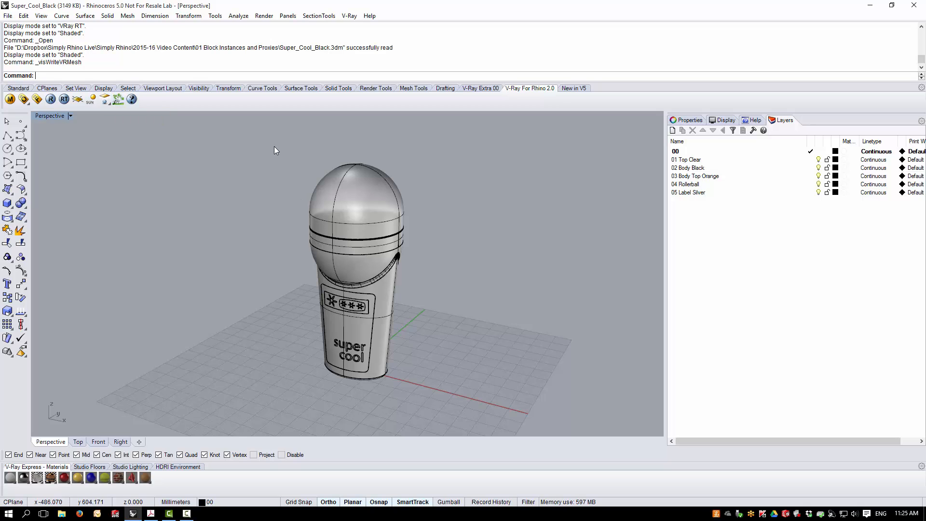
{"action": "left_click_drag", "start_coordinate": [274, 146], "coordinate": [456, 412]}
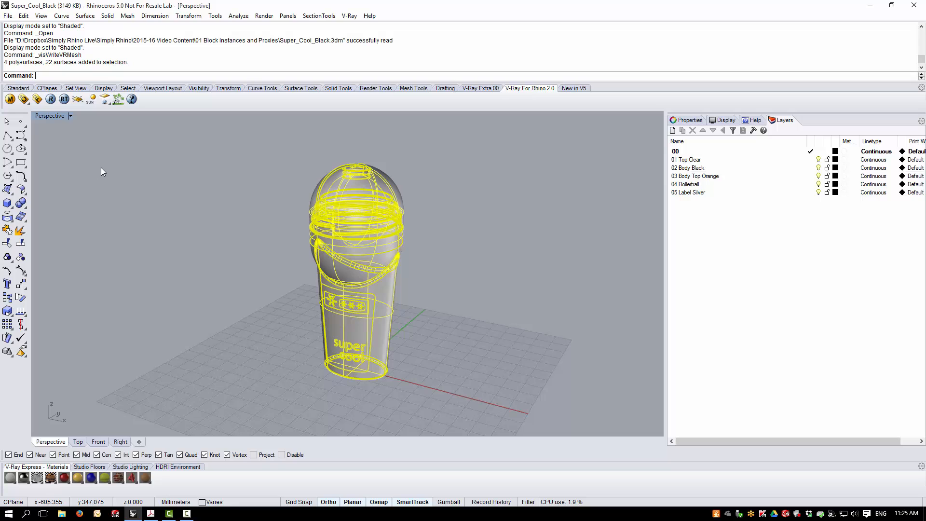
{"action": "left_click", "coordinate": [120, 99]}
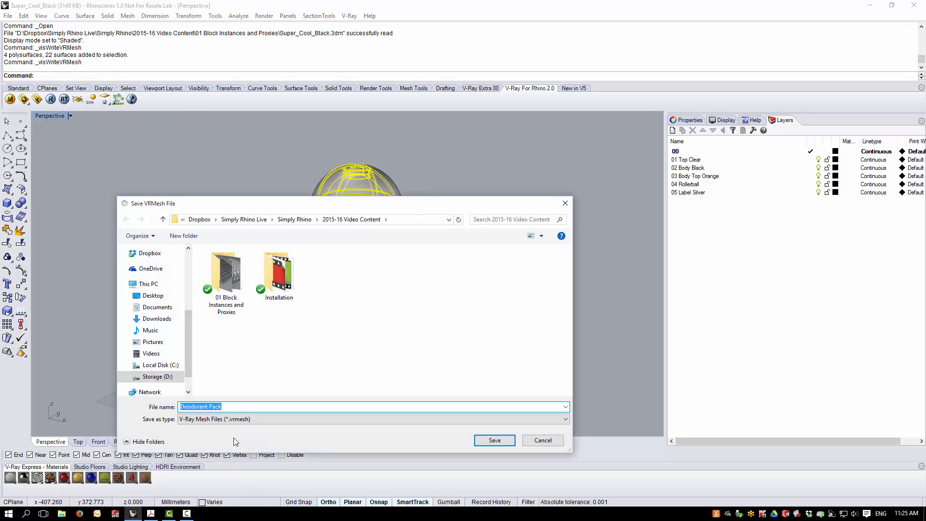
{"action": "double_click", "coordinate": [239, 307]}
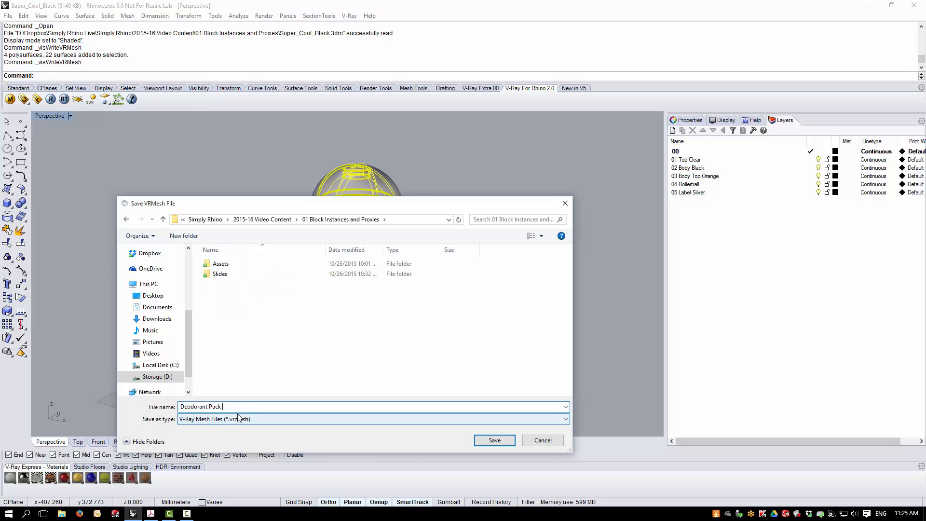
{"action": "type", "text": "01"}
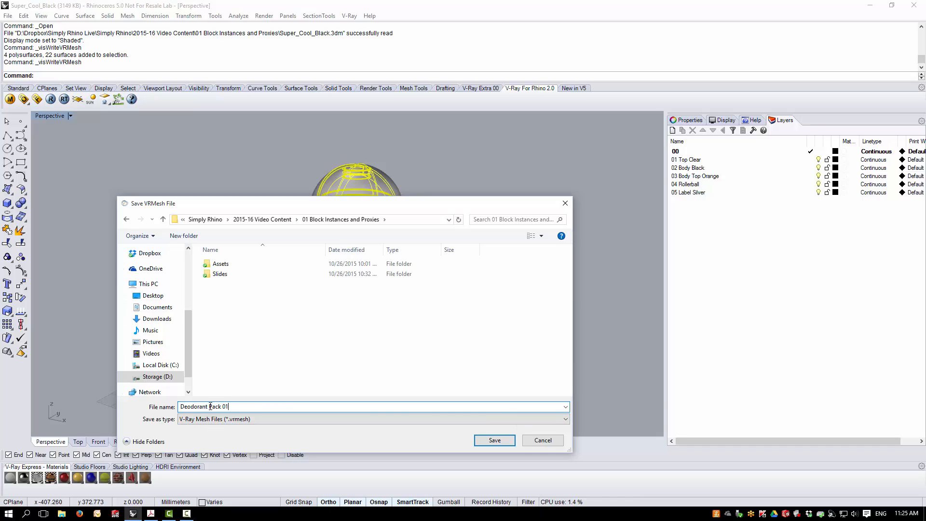
{"action": "left_click", "coordinate": [492, 440]}
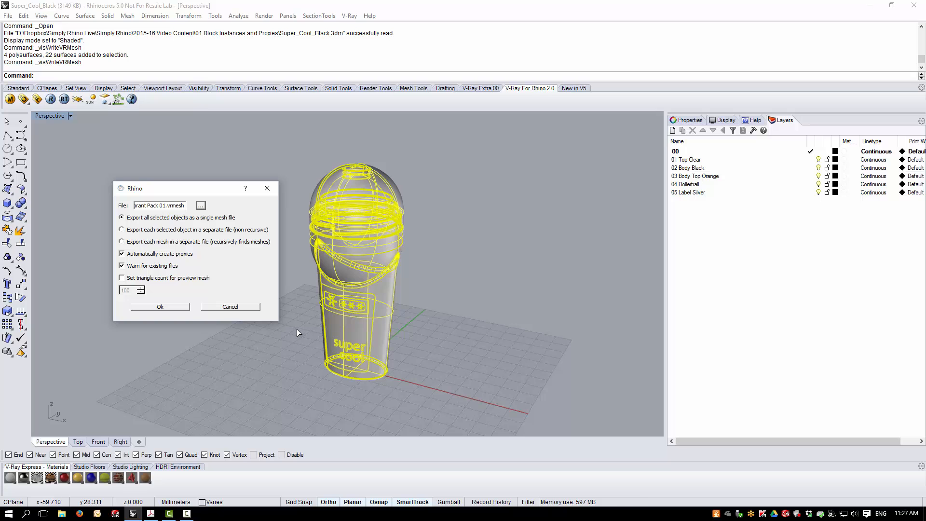
{"action": "left_click", "coordinate": [170, 306]}
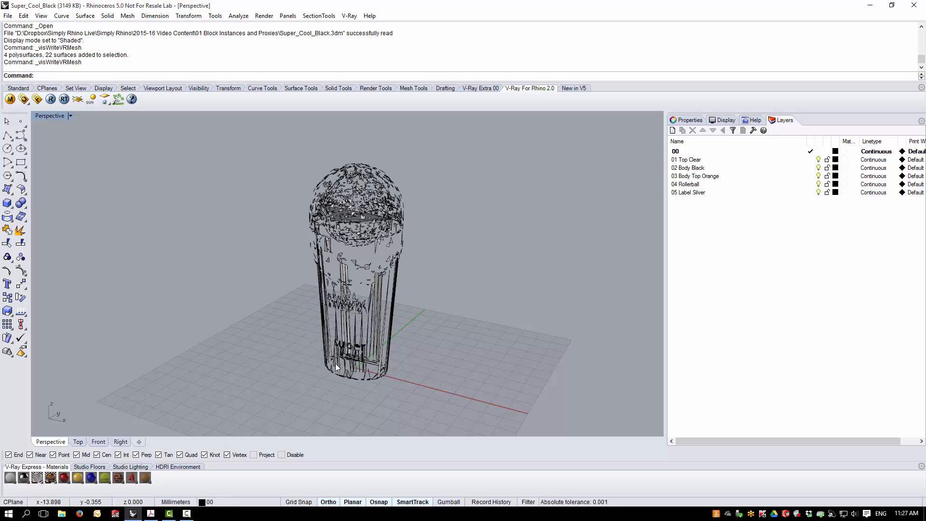
Restore the multi-viewport layout and preview the bottle proxy with VRay RT display in the Perspective view
{"action": "right_click_drag", "start_coordinate": [252, 368], "coordinate": [289, 314]}
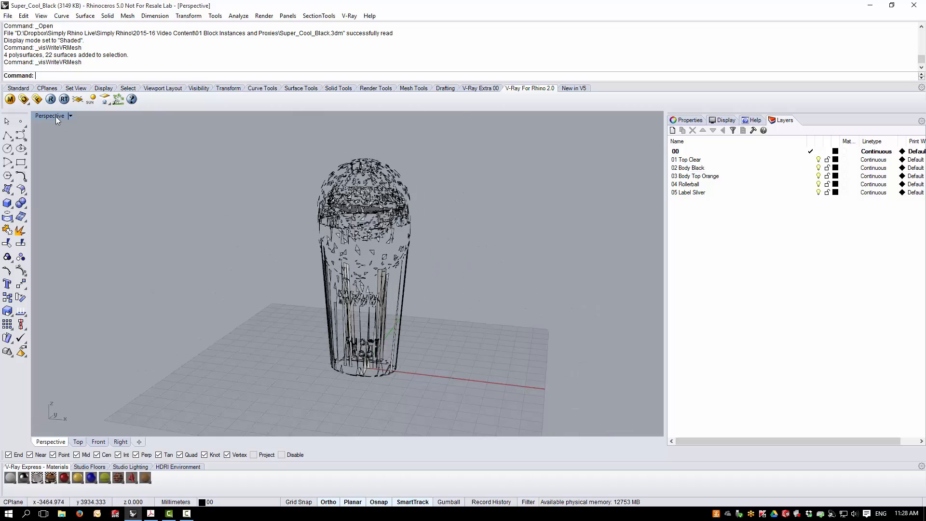
{"action": "double_click", "coordinate": [53, 117]}
{"action": "scroll", "coordinate": [558, 254], "scroll_direction": "up", "scroll_amount": 2}
{"action": "scroll", "coordinate": [615, 241], "scroll_direction": "up", "scroll_amount": 2}
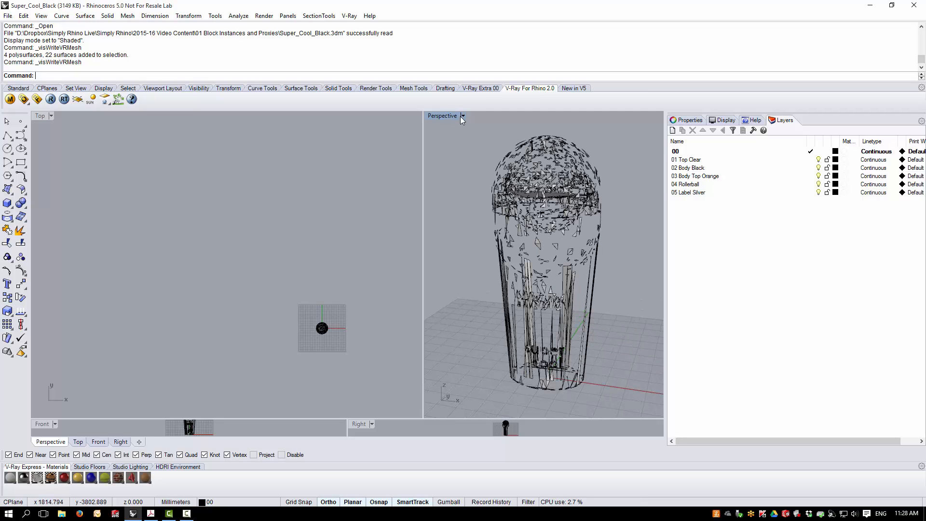
{"action": "left_click", "coordinate": [462, 115]}
{"action": "left_click", "coordinate": [470, 236]}
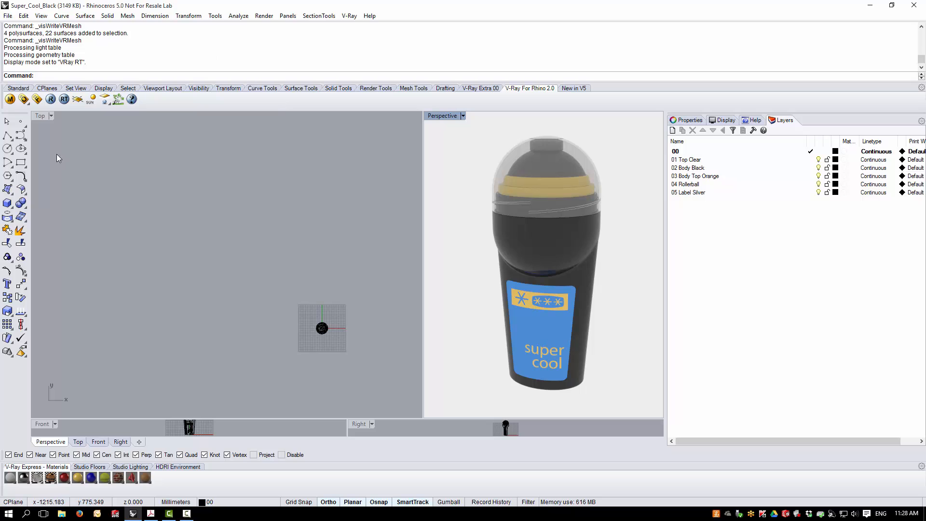
Open the recent file Deodorant Visual 04 without saving the changes to the bottle file
{"action": "left_click", "coordinate": [8, 15]}
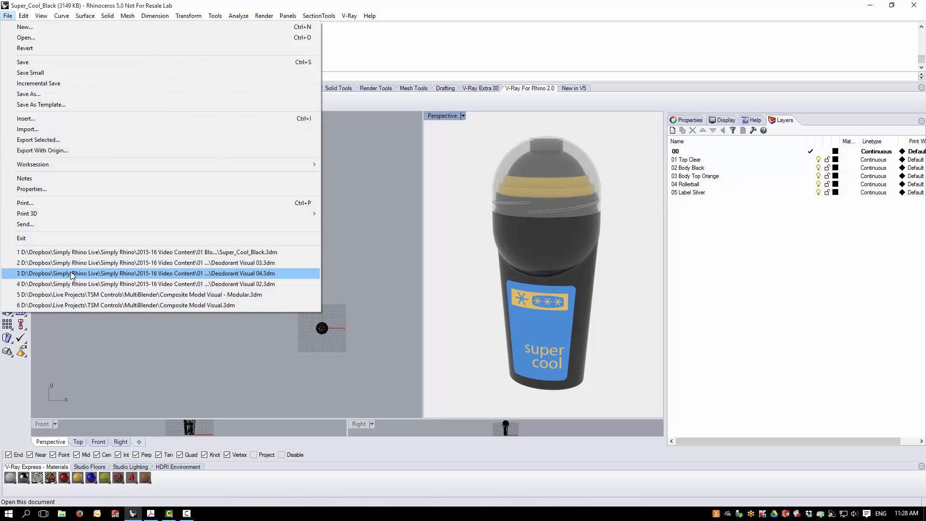
{"action": "left_click", "coordinate": [70, 271]}
{"action": "left_click", "coordinate": [470, 279]}
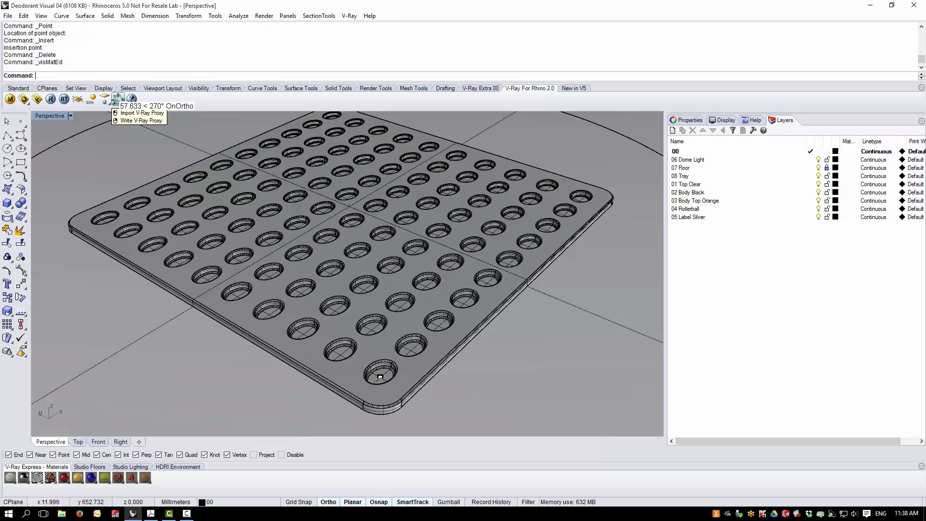
Import the V-Ray proxy Deodorant Pack 01.vrmesh and place it in the hole at the tray's nearest corner
{"action": "left_click", "coordinate": [118, 99]}
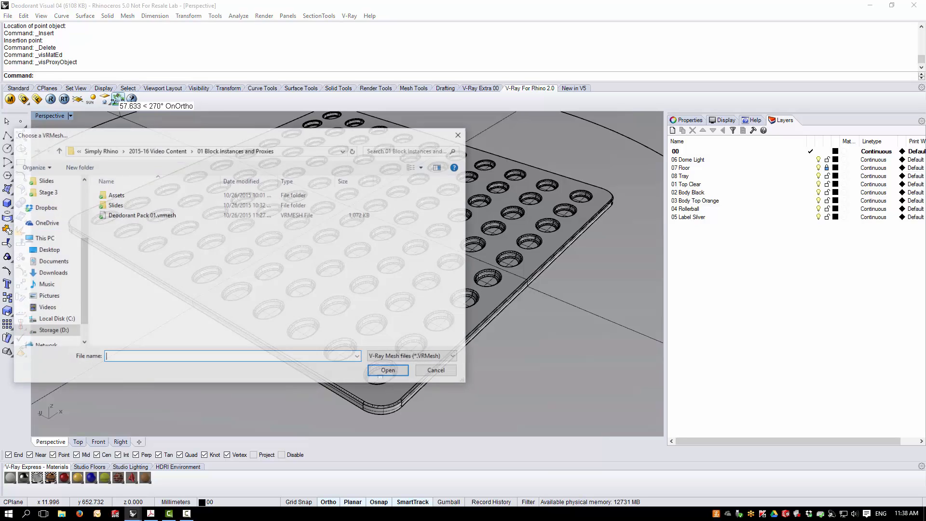
{"action": "left_click", "coordinate": [137, 215]}
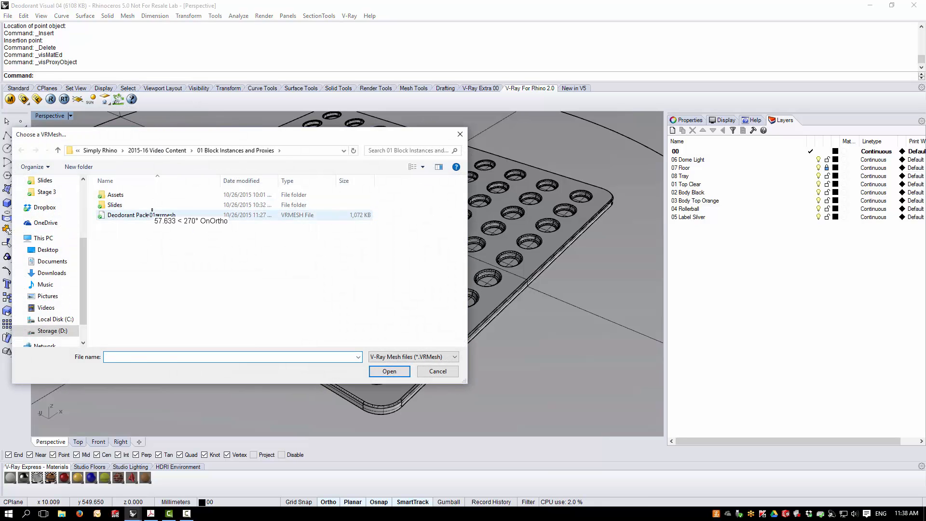
{"action": "left_click", "coordinate": [391, 369]}
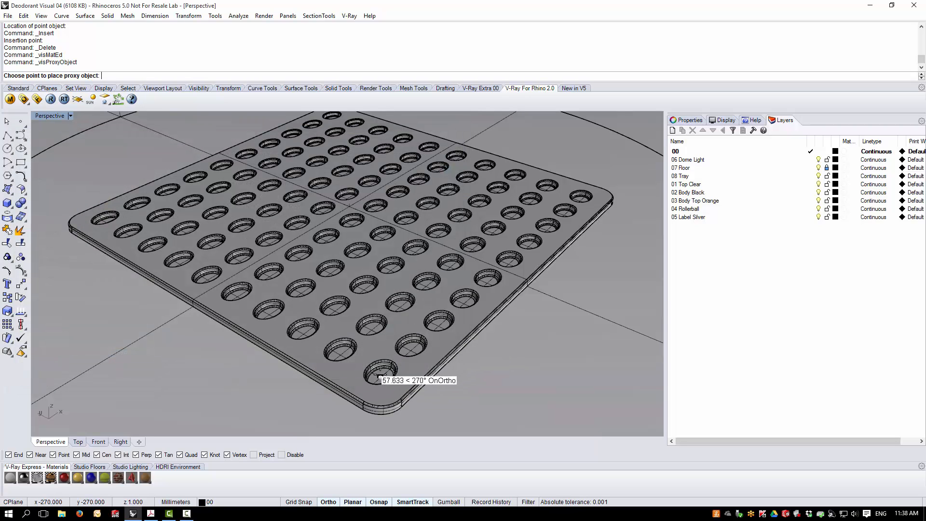
{"action": "left_click", "coordinate": [378, 375]}
Frame the placed proxy at the tray's corner in the Perspective view and restore the multi-viewport layout
{"action": "scroll", "coordinate": [434, 326], "scroll_direction": "down", "scroll_amount": 4}
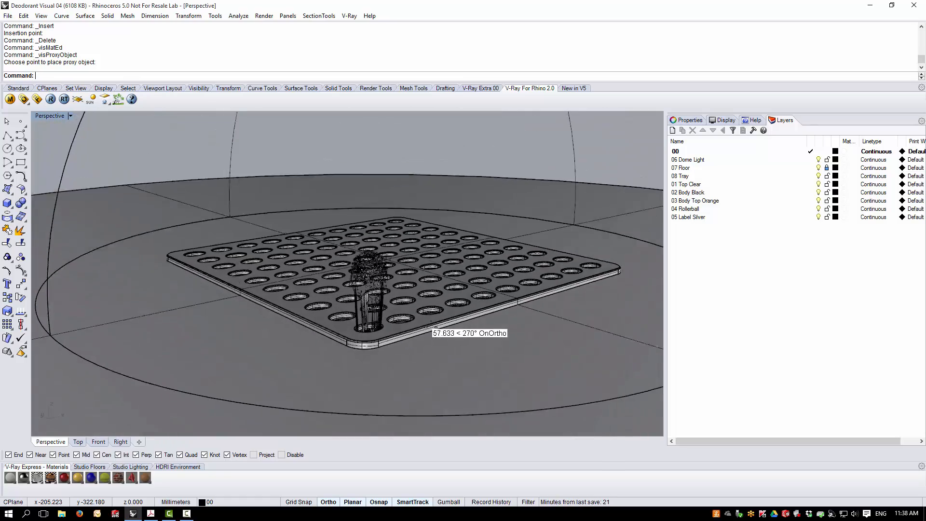
{"action": "scroll", "coordinate": [431, 322], "scroll_direction": "up", "scroll_amount": 6}
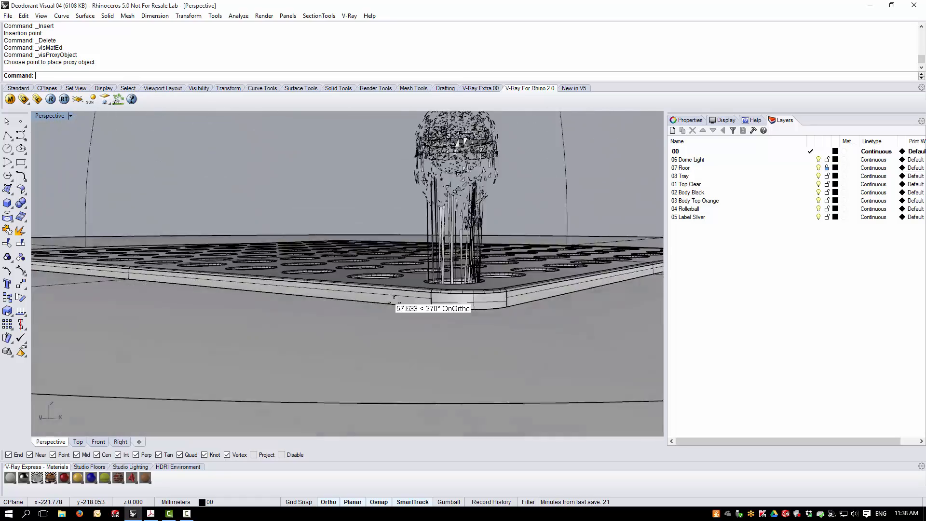
{"action": "right_click_drag", "start_coordinate": [394, 299], "coordinate": [295, 241]}
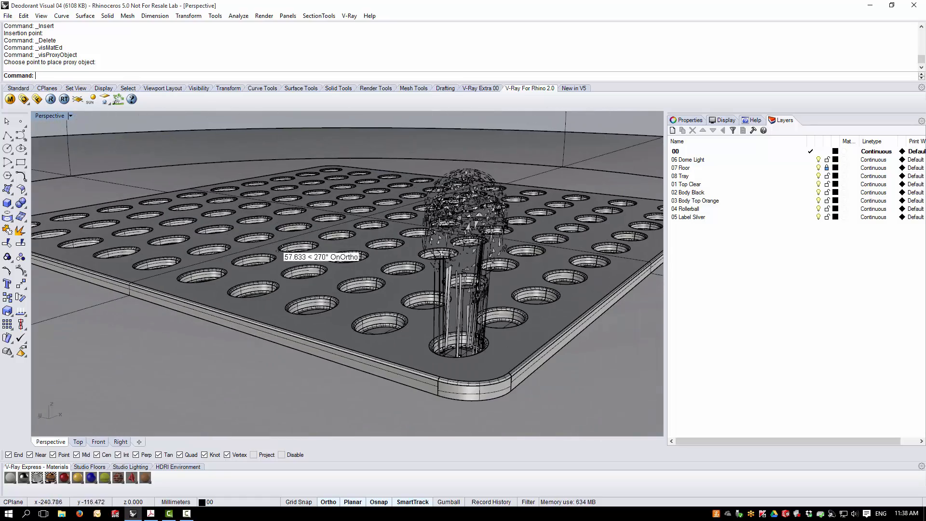
{"action": "double_click", "coordinate": [47, 115]}
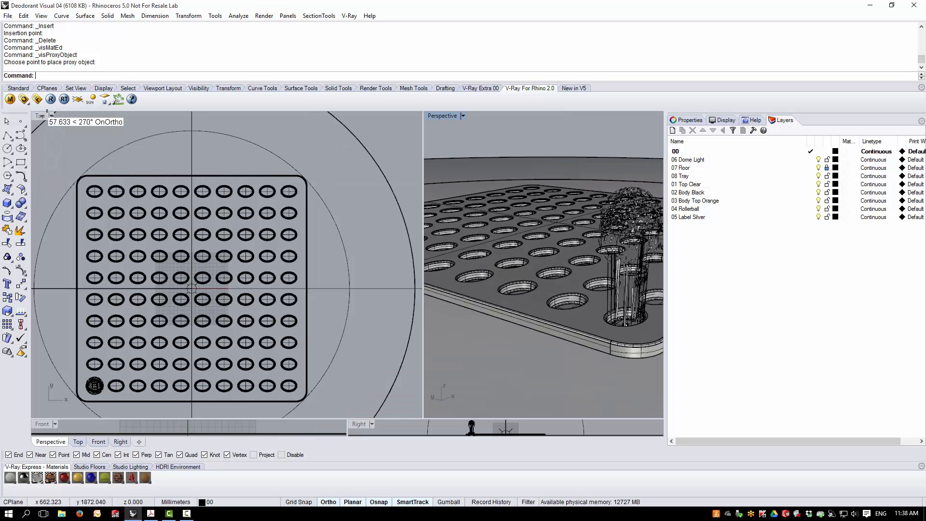
Preview the proxy at the tray's nearest corner with VRay RT display in the Perspective view
{"action": "scroll", "coordinate": [579, 330], "scroll_direction": "down", "scroll_amount": 2}
{"action": "scroll", "coordinate": [631, 303], "scroll_direction": "up", "scroll_amount": 2}
{"action": "scroll", "coordinate": [627, 302], "scroll_direction": "up", "scroll_amount": 1}
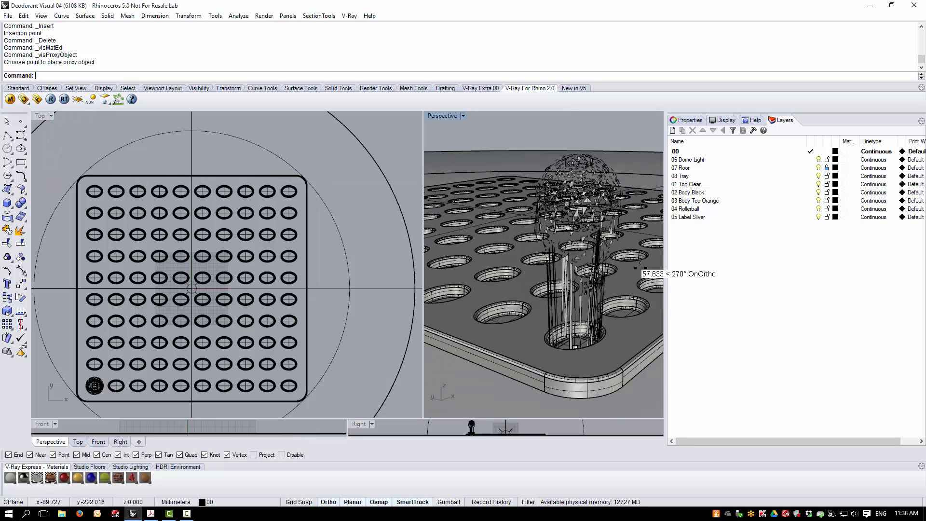
{"action": "scroll", "coordinate": [424, 269], "scroll_direction": "down", "scroll_amount": 3}
{"action": "scroll", "coordinate": [565, 269], "scroll_direction": "up", "scroll_amount": 3}
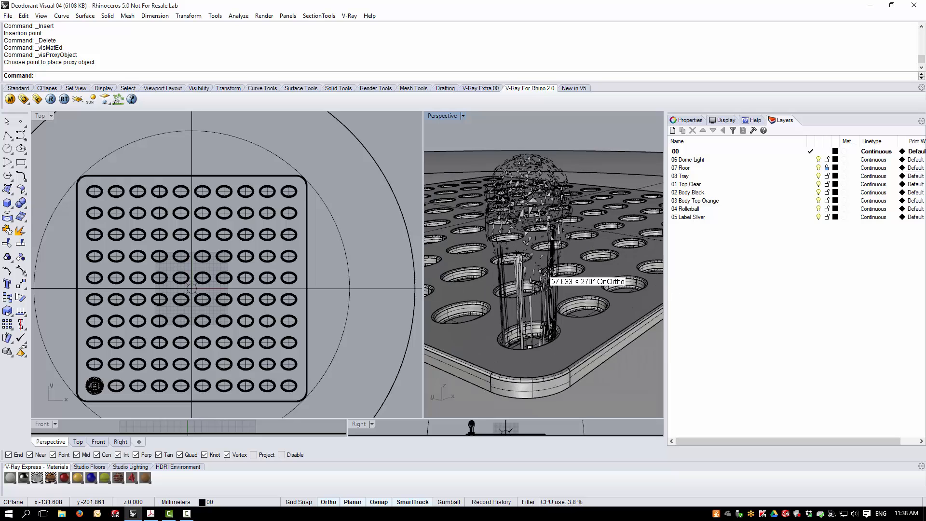
{"action": "left_click", "coordinate": [456, 116]}
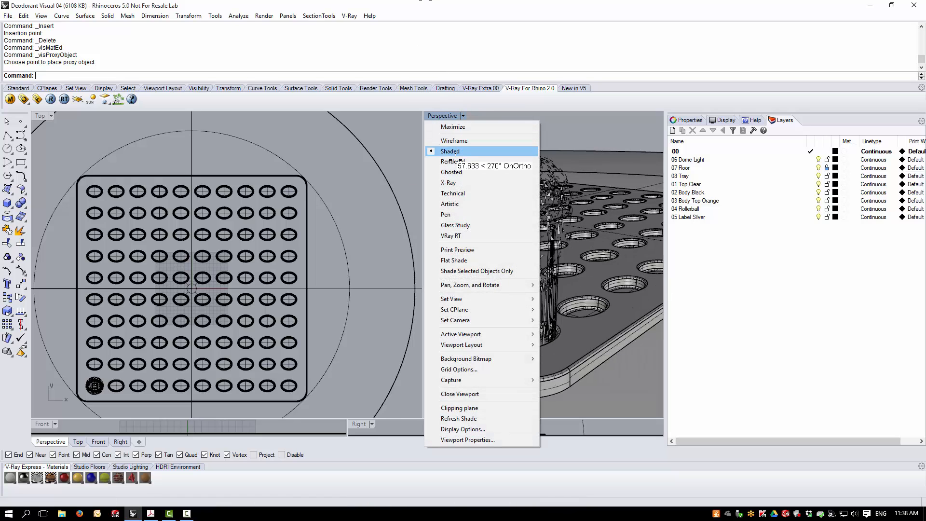
{"action": "left_click", "coordinate": [469, 235]}
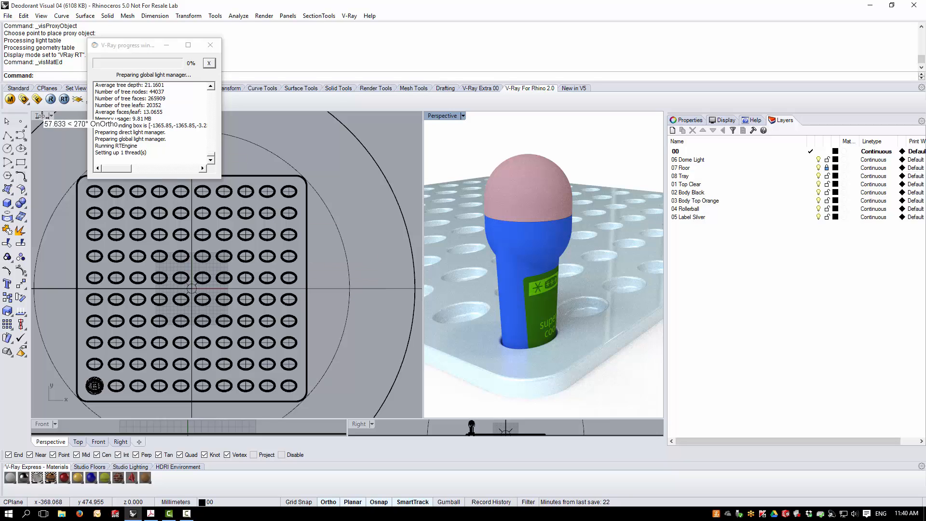
Inspect the Deodorant Pack 01 MultiMat material and its sub-materials ID_0 and ID_1 in the V-Ray material editor
{"action": "left_click", "coordinate": [9, 99]}
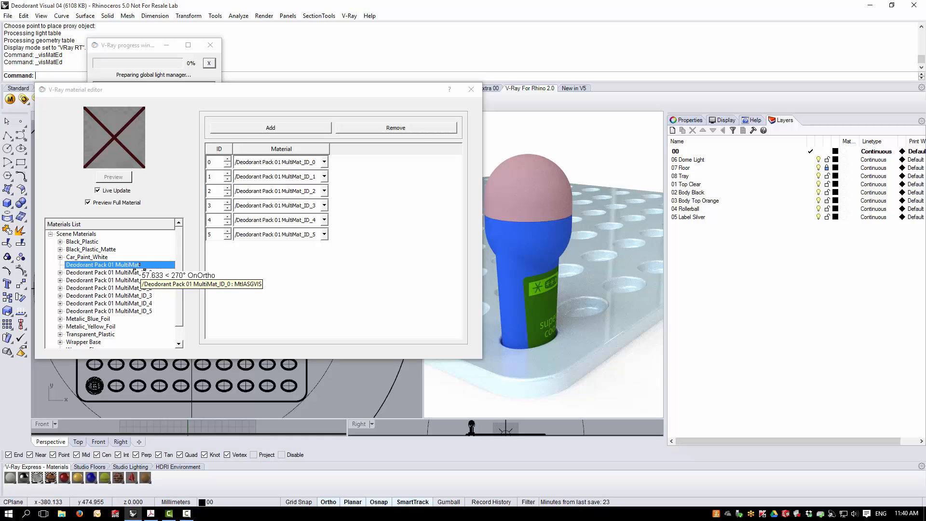
{"action": "left_click", "coordinate": [104, 273]}
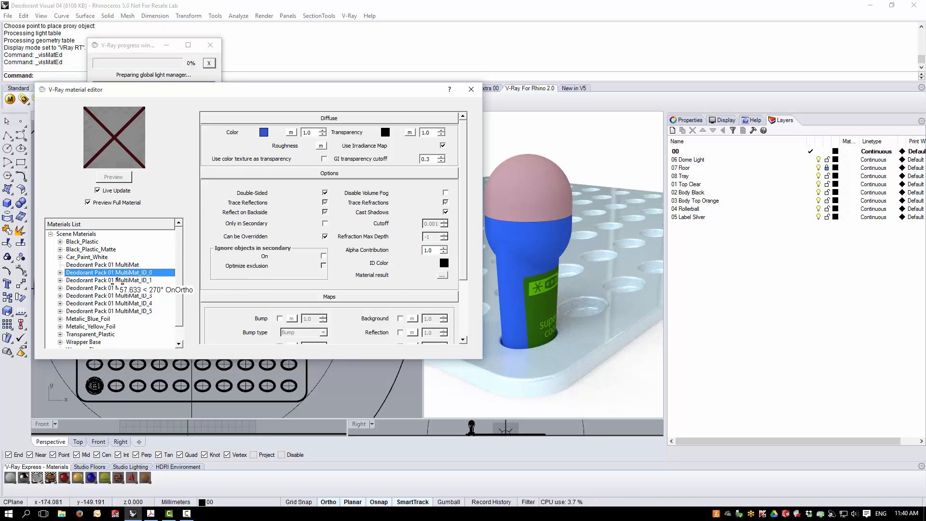
{"action": "left_click", "coordinate": [117, 280]}
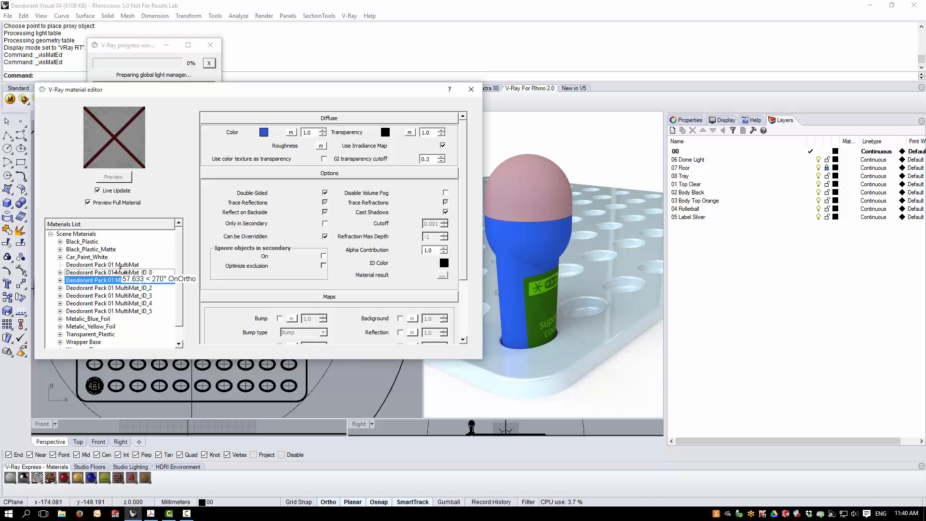
{"action": "left_click", "coordinate": [121, 272]}
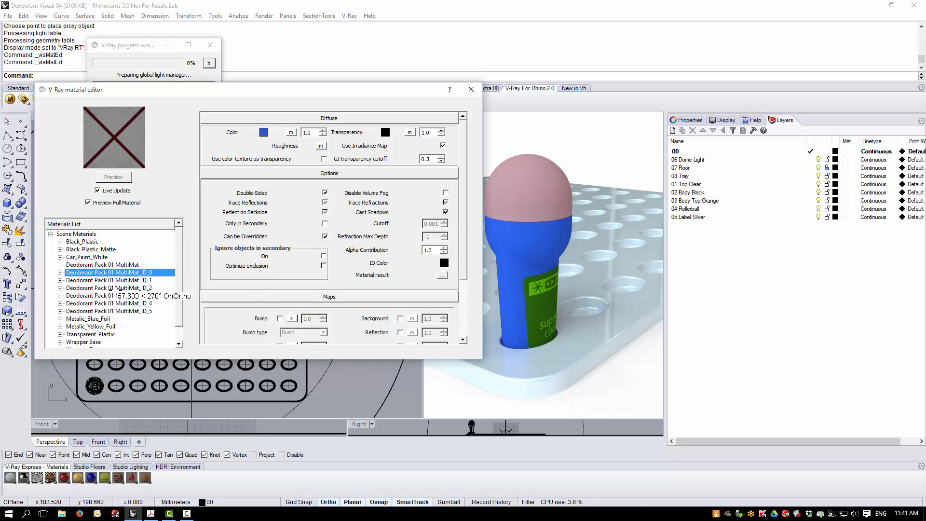
In Deodorant Pack 01 MultiMat, assign Black_Plastic to ID 0 and Transparent_Plastic to ID 4
{"action": "left_click", "coordinate": [121, 265]}
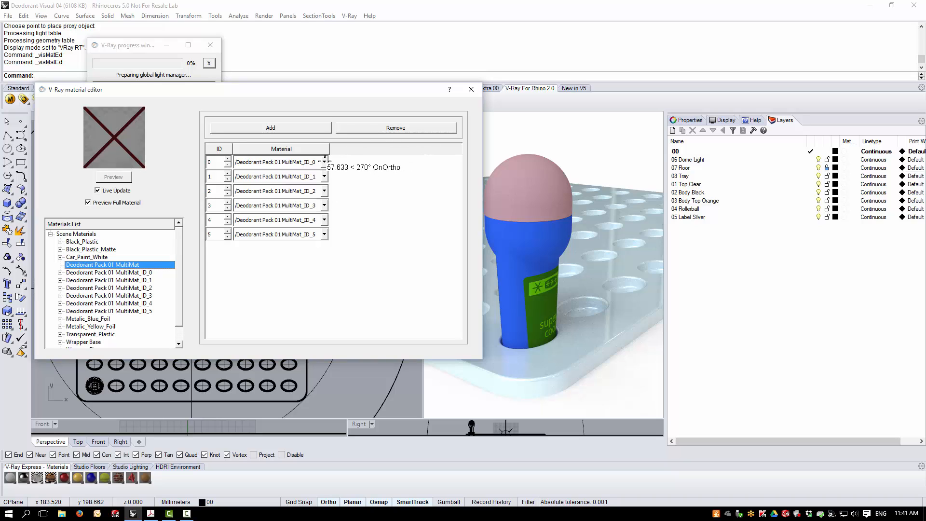
{"action": "left_click", "coordinate": [324, 162]}
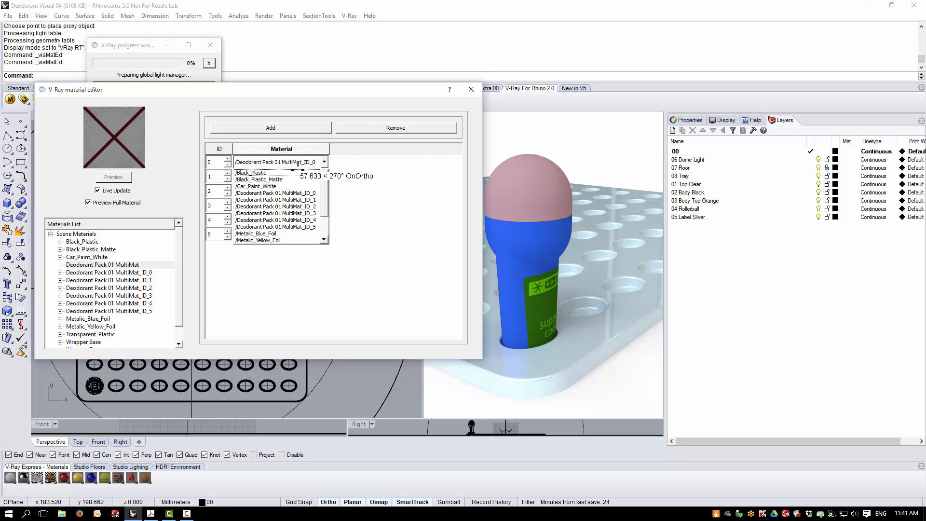
{"action": "left_click", "coordinate": [260, 172]}
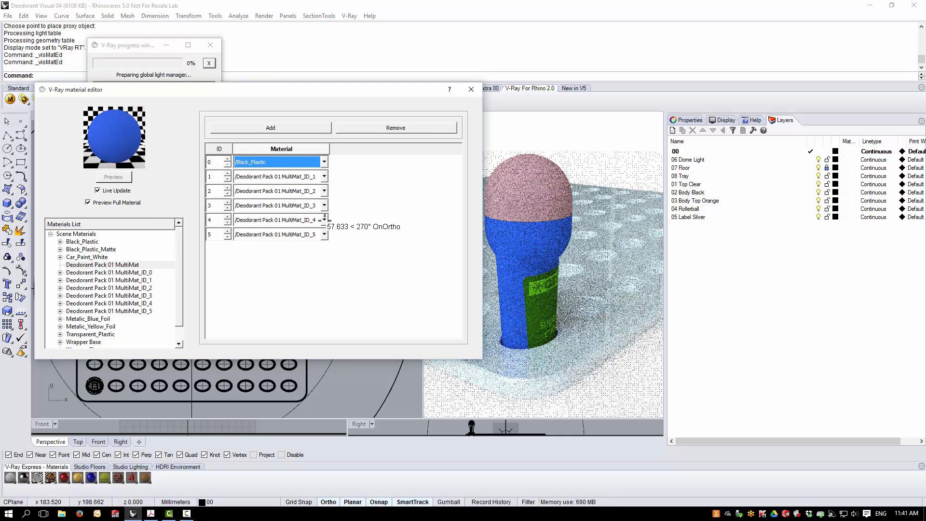
{"action": "left_click", "coordinate": [323, 220]}
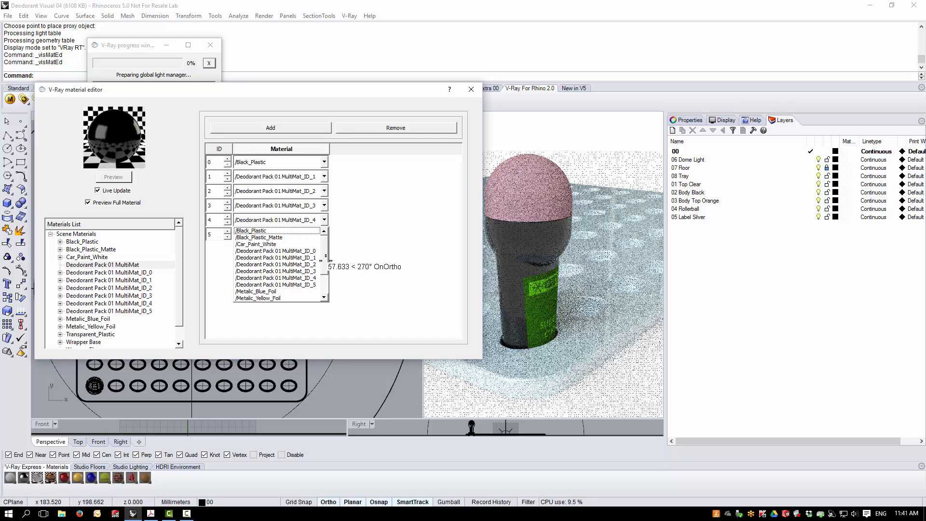
{"action": "scroll", "coordinate": [323, 250], "scroll_direction": "down", "scroll_amount": 3}
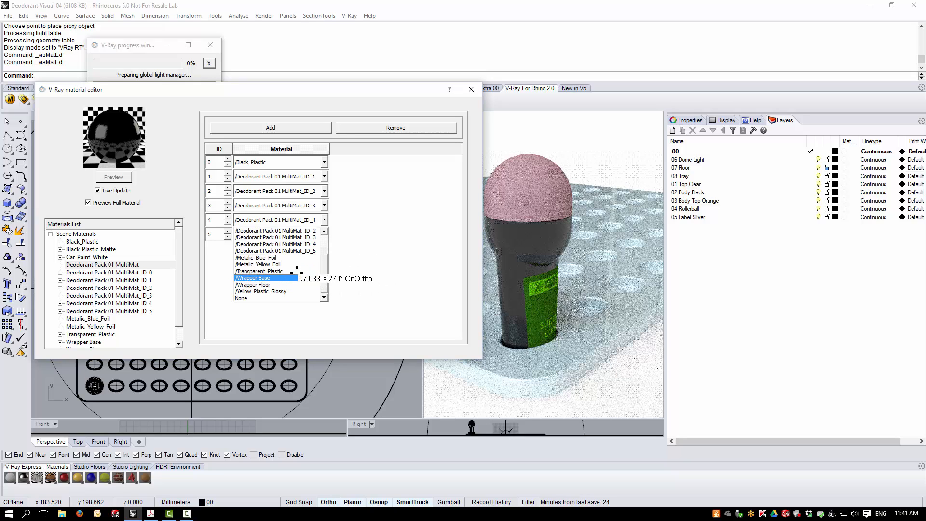
{"action": "left_click", "coordinate": [285, 271]}
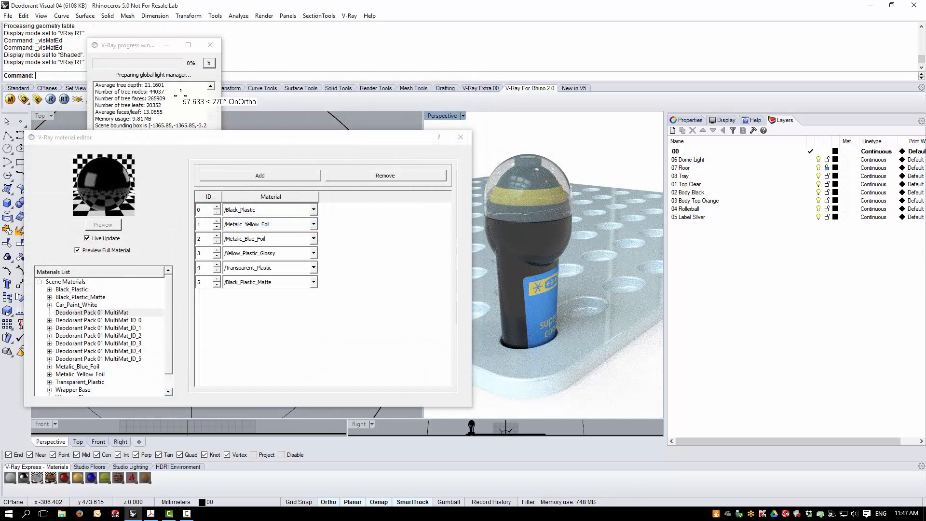
Close the V-Ray material editor and return the Perspective view to Shaded display
{"action": "left_click", "coordinate": [294, 138]}
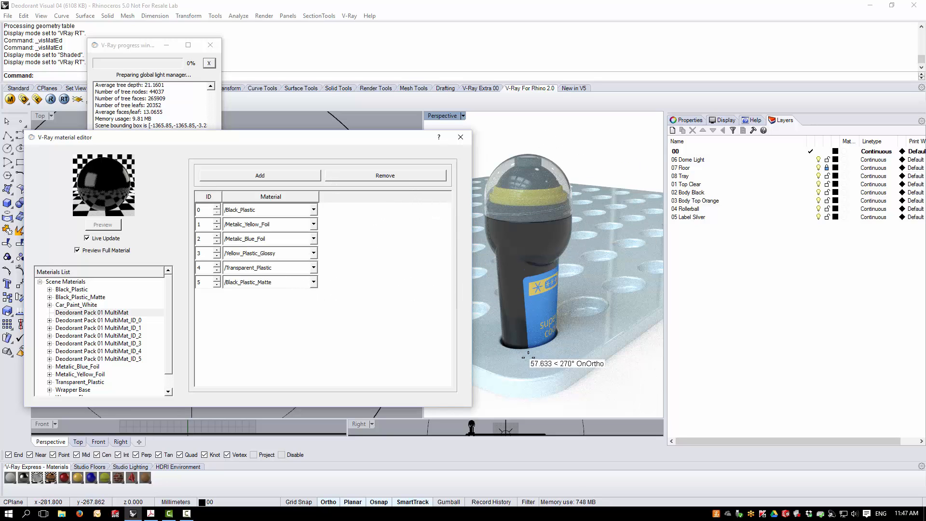
{"action": "left_click", "coordinate": [463, 139]}
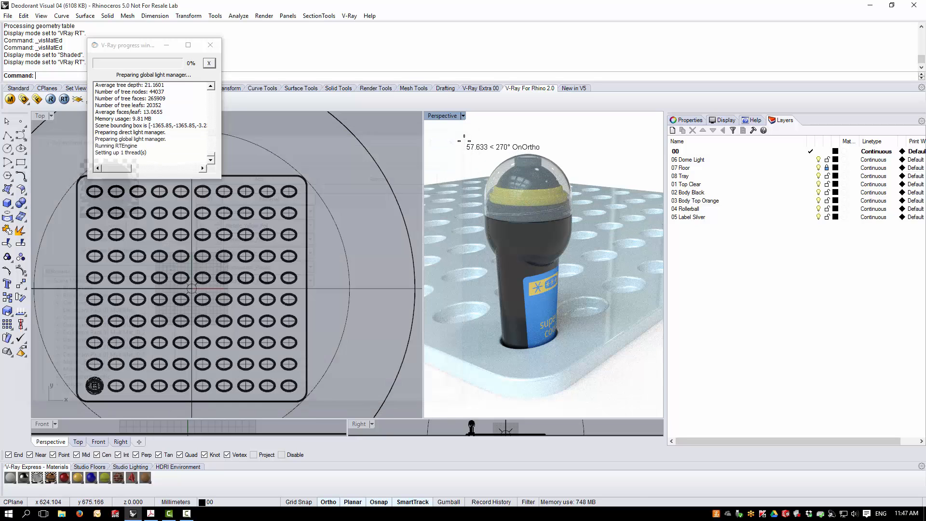
{"action": "left_click", "coordinate": [462, 116]}
{"action": "left_click", "coordinate": [456, 150]}
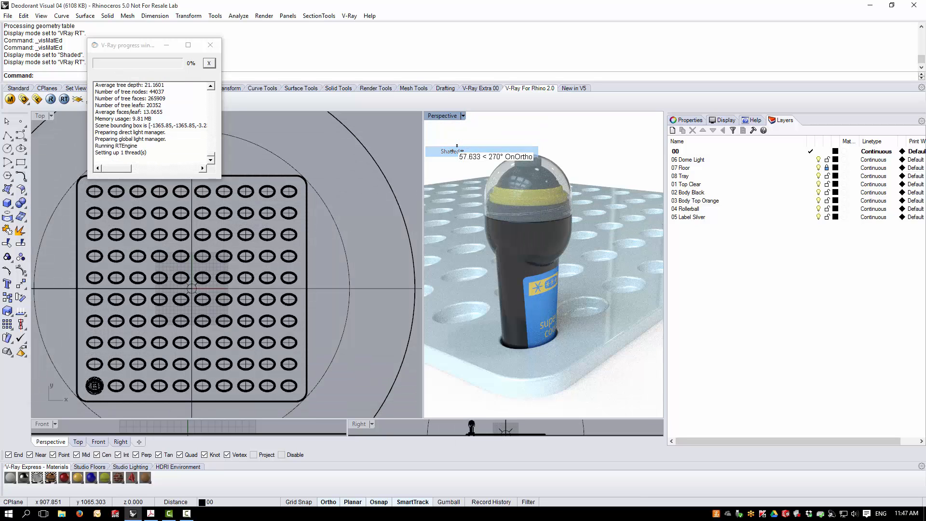
Make a rectangular array of the bottle proxy with 10 copies in X and 10 in Y, at 60 mm spacing in both directions
{"action": "left_click", "coordinate": [92, 388]}
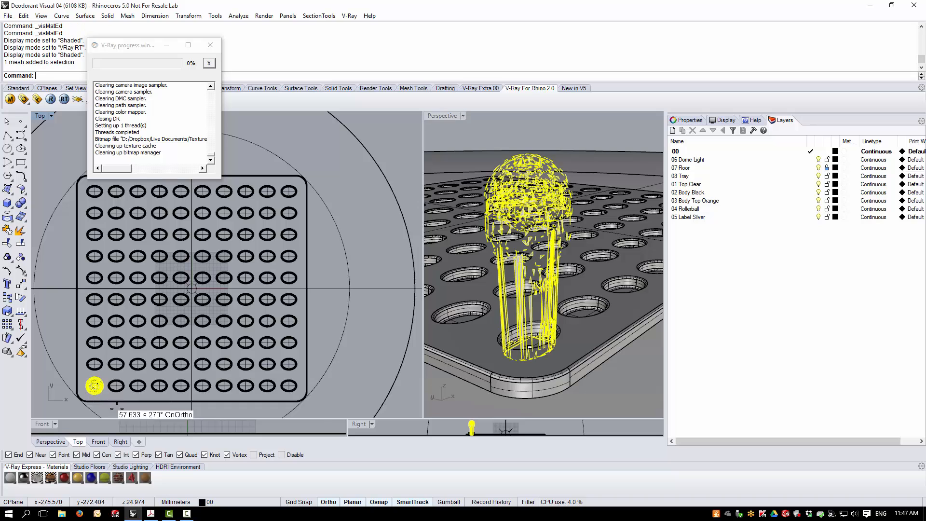
{"action": "left_click", "coordinate": [185, 11]}
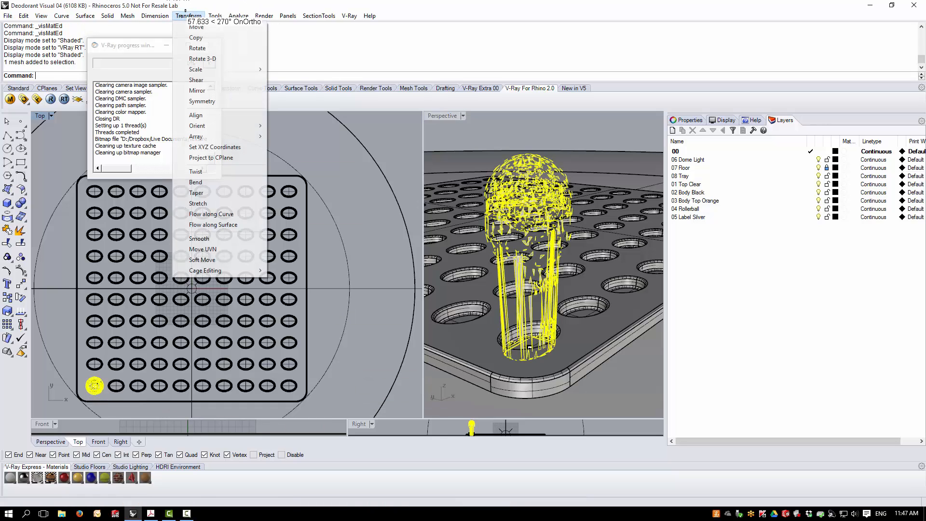
{"action": "mouse_move", "coordinate": [198, 135]}
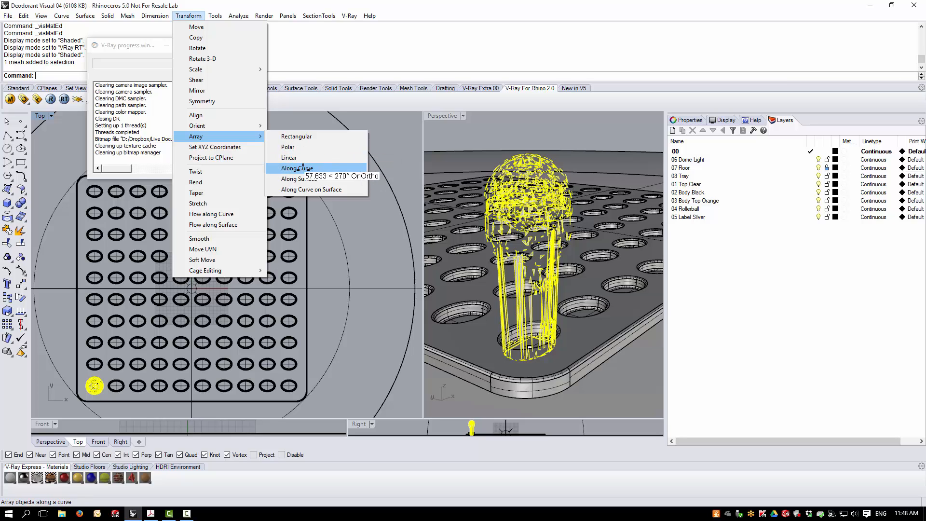
{"action": "left_click", "coordinate": [303, 136]}
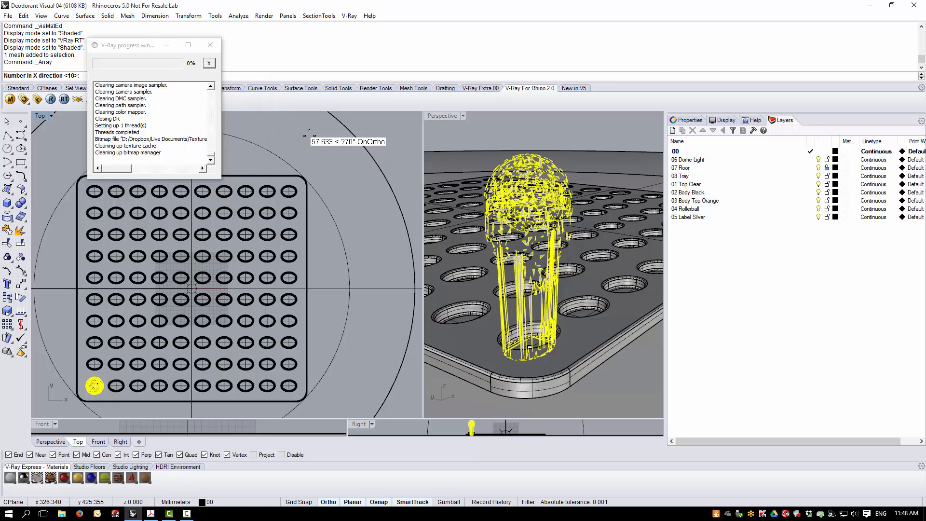
{"action": "left_click", "coordinate": [208, 44]}
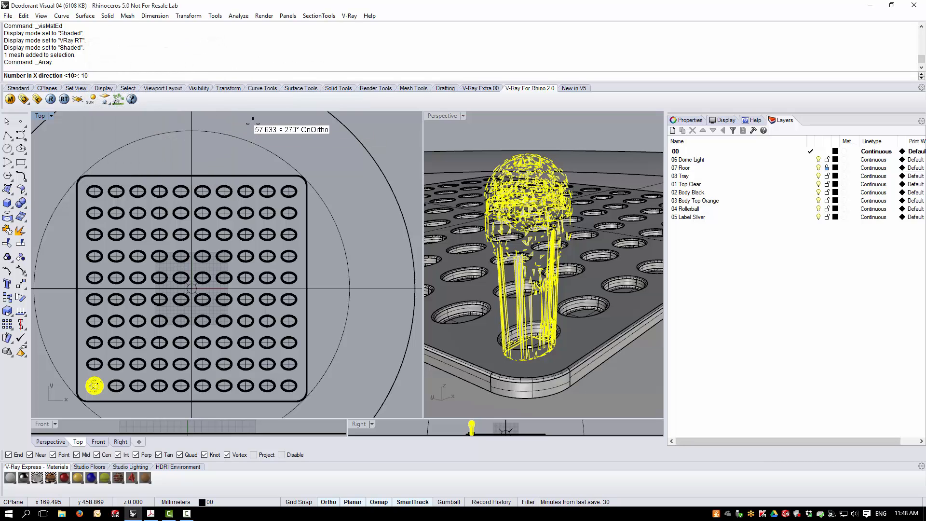
{"action": "key", "text": "Return"}
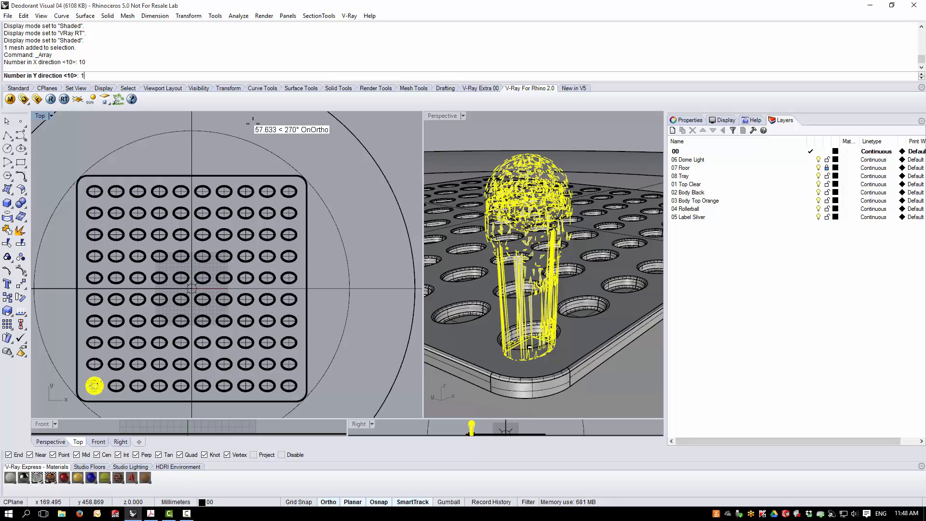
{"action": "key", "text": "Return"}
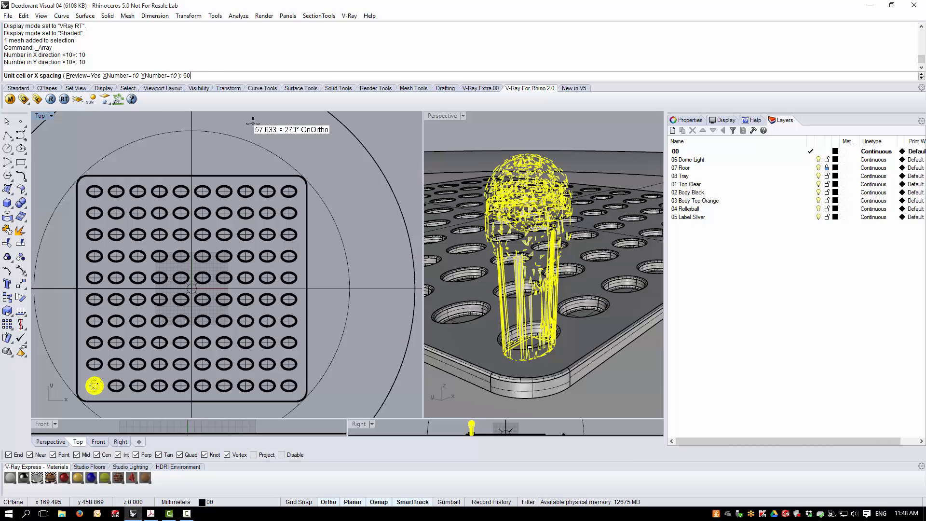
{"action": "key", "text": "Return"}
{"action": "key", "text": "Return"}
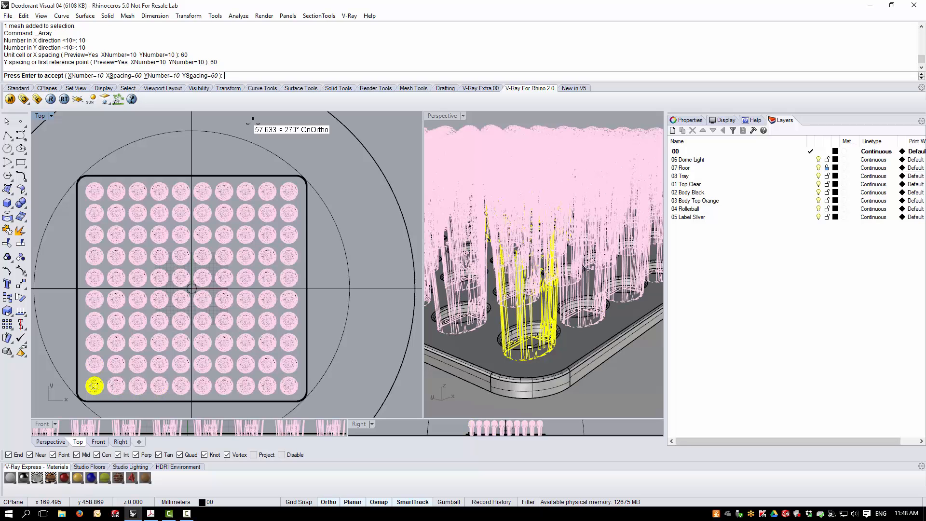
{"action": "key", "text": "Return"}
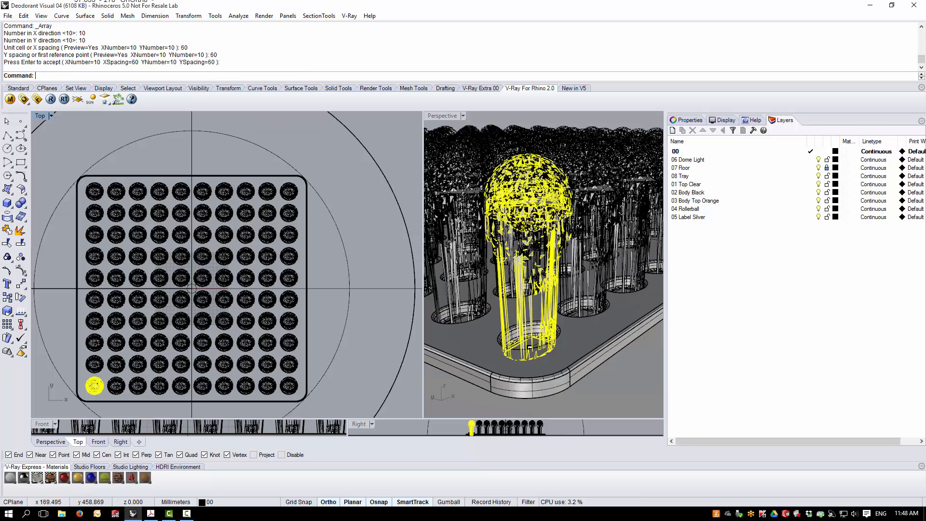
Maximize the Perspective view, frame the tray filled with bottle proxies and clear the selection
{"action": "double_click", "coordinate": [443, 115]}
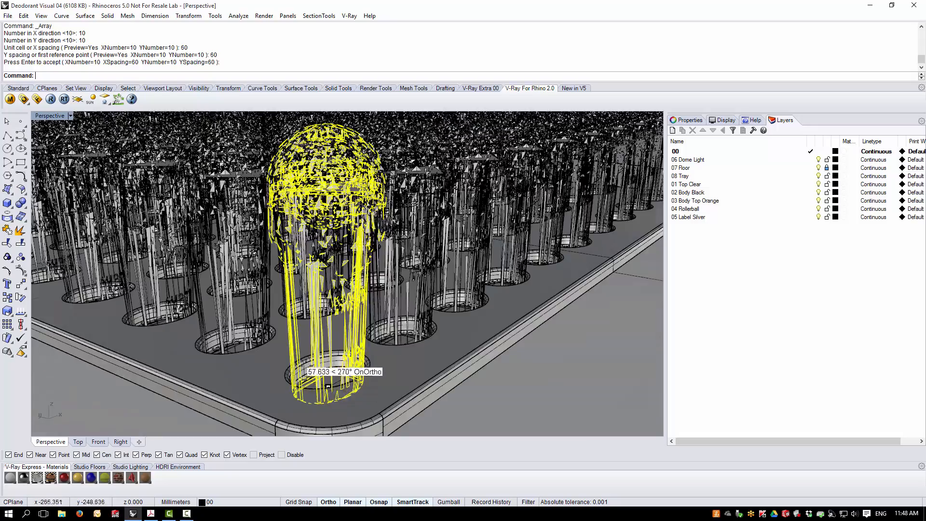
{"action": "scroll", "coordinate": [306, 364], "scroll_direction": "down", "scroll_amount": 9}
{"action": "right_click_drag", "start_coordinate": [358, 316], "coordinate": [297, 322]}
{"action": "scroll", "coordinate": [260, 347], "scroll_direction": "up", "scroll_amount": 2}
{"action": "key", "text": "Escape"}
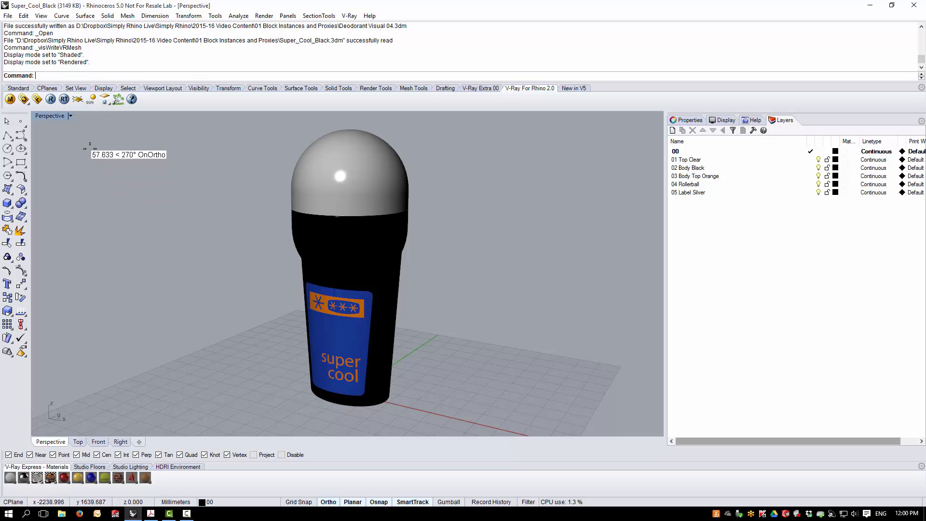
Export all the bottle's parts as a single V-Ray mesh file, overwriting Deodorant Pack 01.vrmesh, with proxies created automatically
{"action": "left_click_drag", "start_coordinate": [255, 121], "coordinate": [459, 401]}
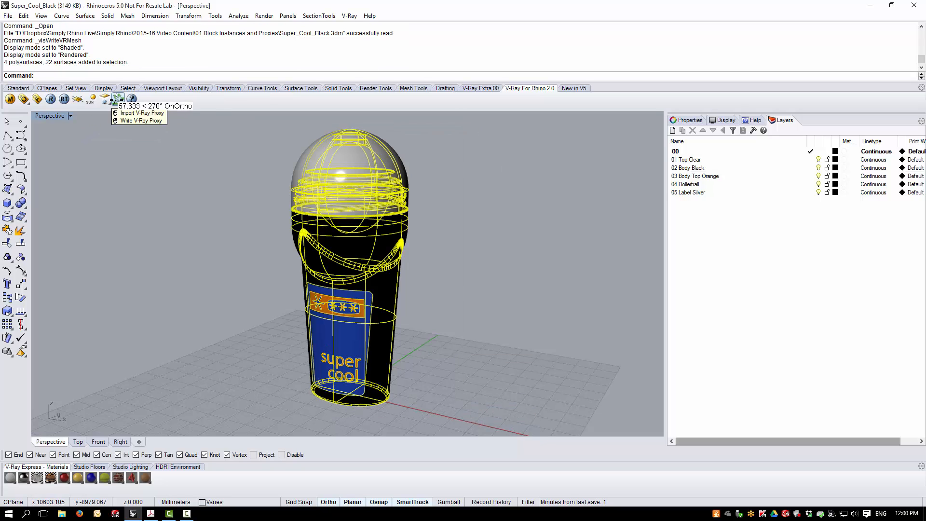
{"action": "right_click", "coordinate": [115, 99]}
{"action": "left_click", "coordinate": [267, 283]}
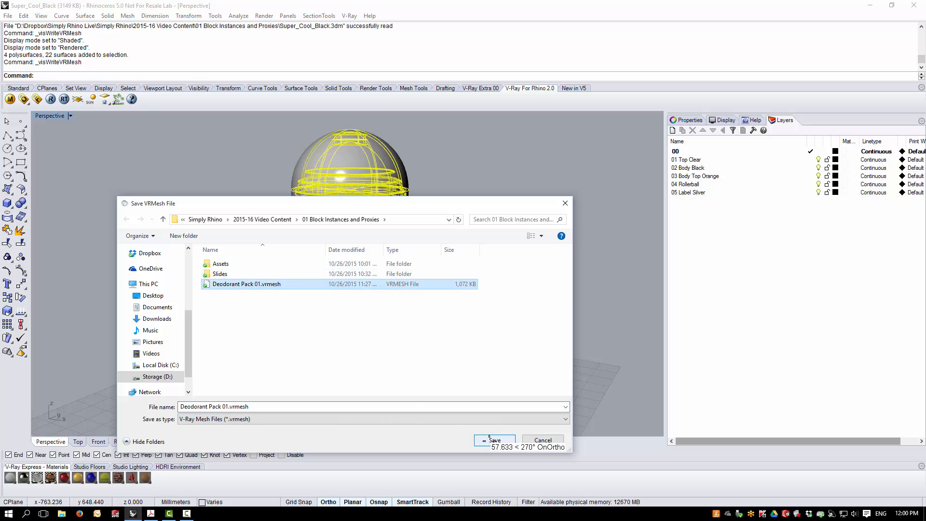
{"action": "left_click", "coordinate": [489, 439]}
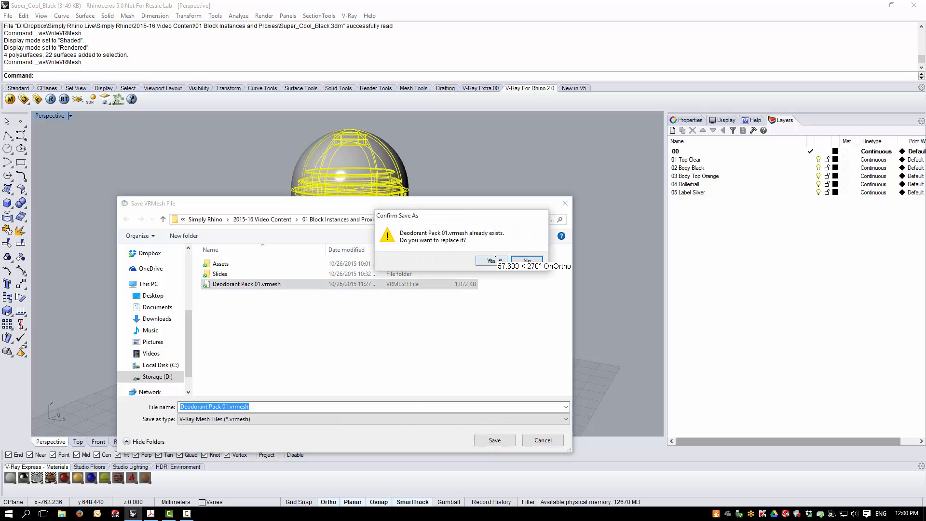
{"action": "left_click", "coordinate": [495, 259]}
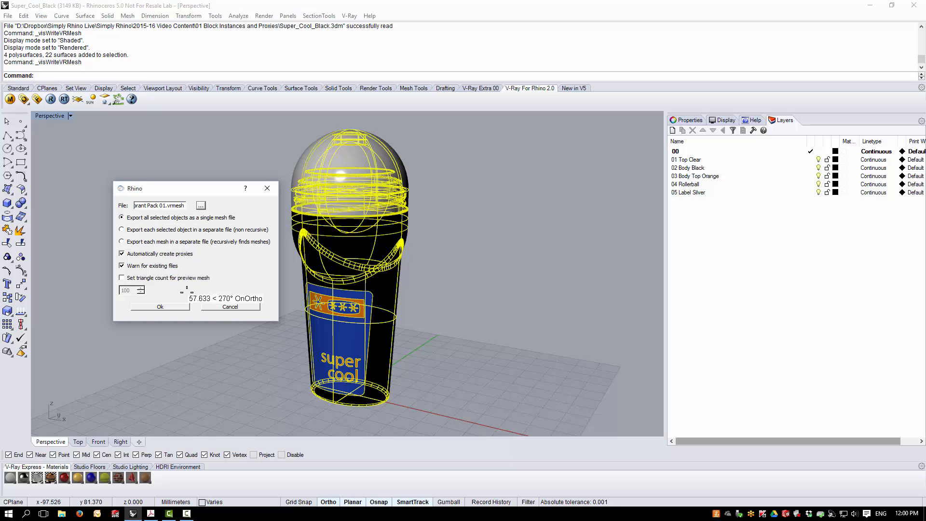
{"action": "left_click", "coordinate": [162, 306]}
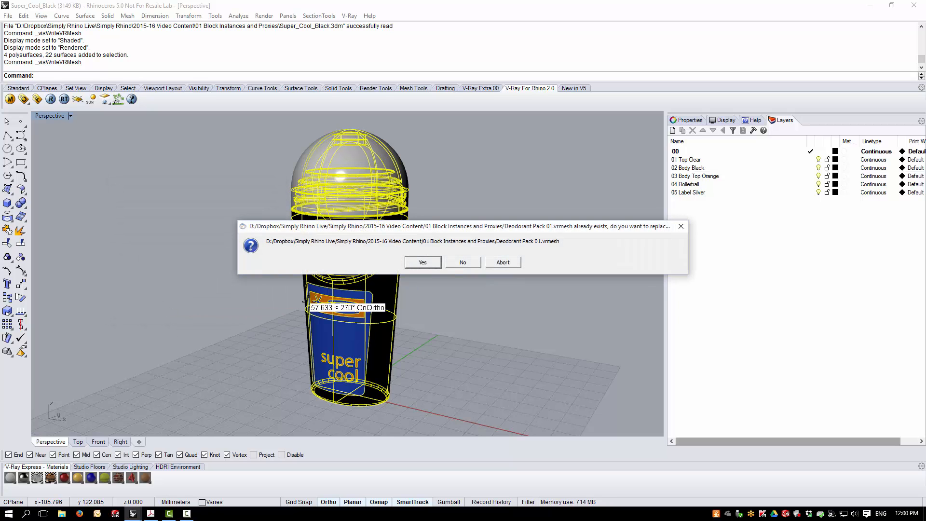
{"action": "left_click", "coordinate": [427, 262]}
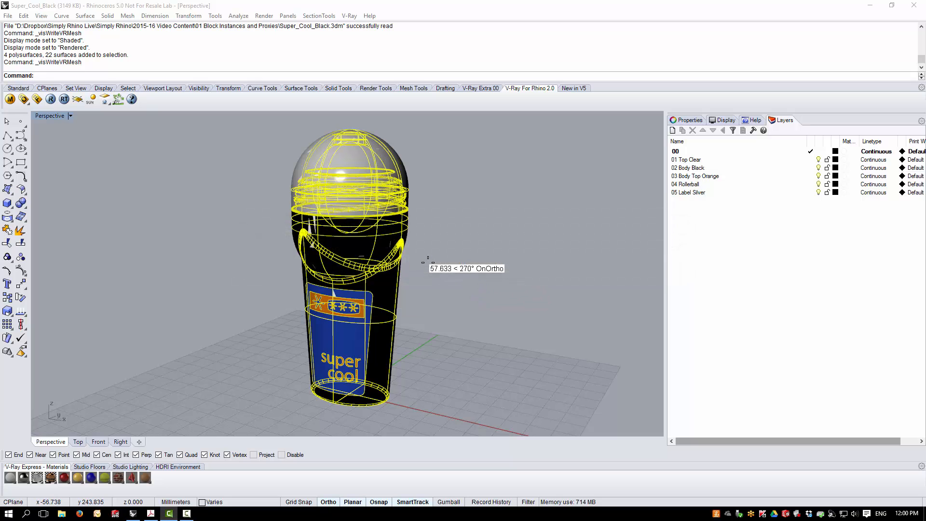
{"action": "mouse_move", "coordinate": [230, 331]}
{"action": "right_mouse_down"}
{"action": "mouse_move", "coordinate": [347, 319]}
{"action": "mouse_move", "coordinate": [232, 323]}
{"action": "right_mouse_up"}
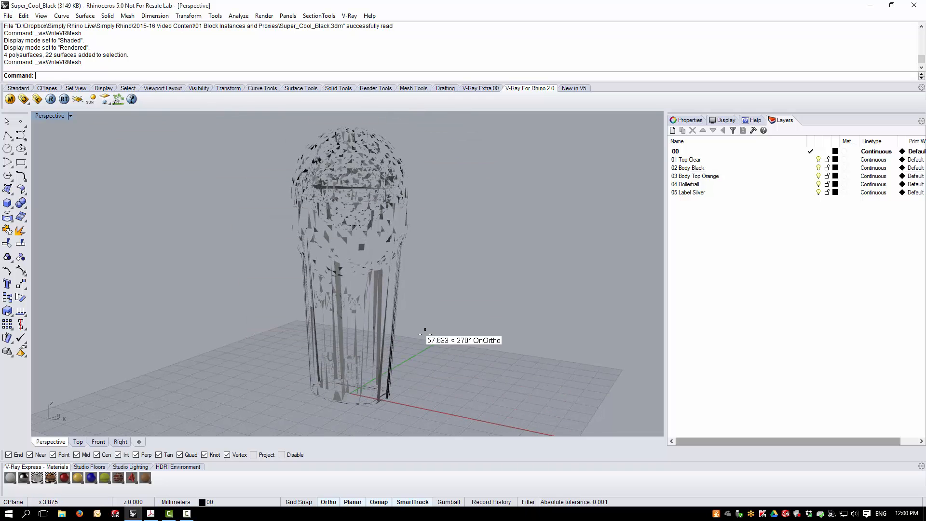
Save a copy of the proxy bottle file under the name Super_Cool_Black_Proxy
{"action": "left_click", "coordinate": [8, 16]}
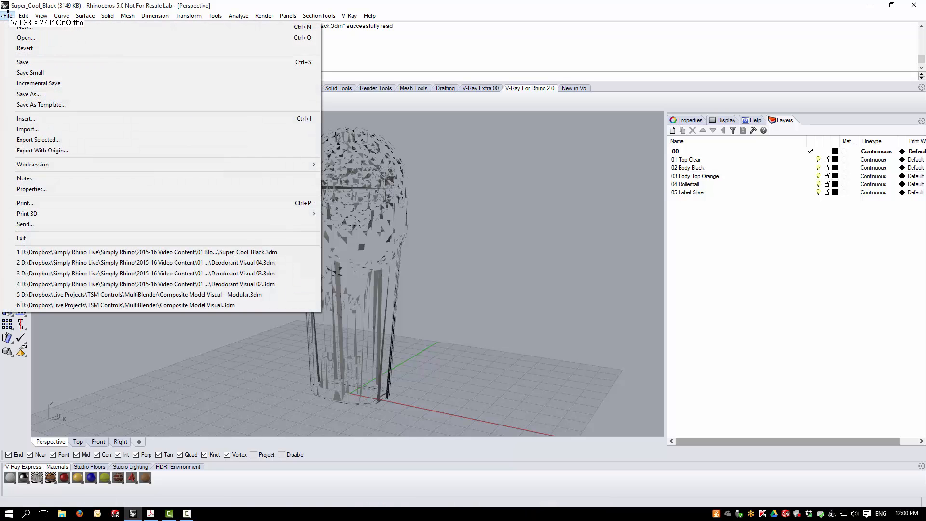
{"action": "left_click", "coordinate": [32, 93]}
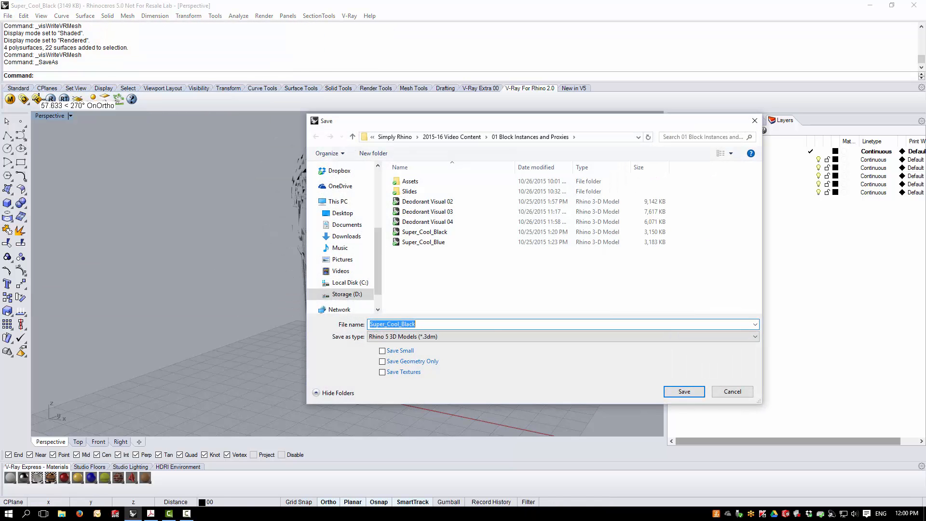
{"action": "left_click", "coordinate": [420, 323]}
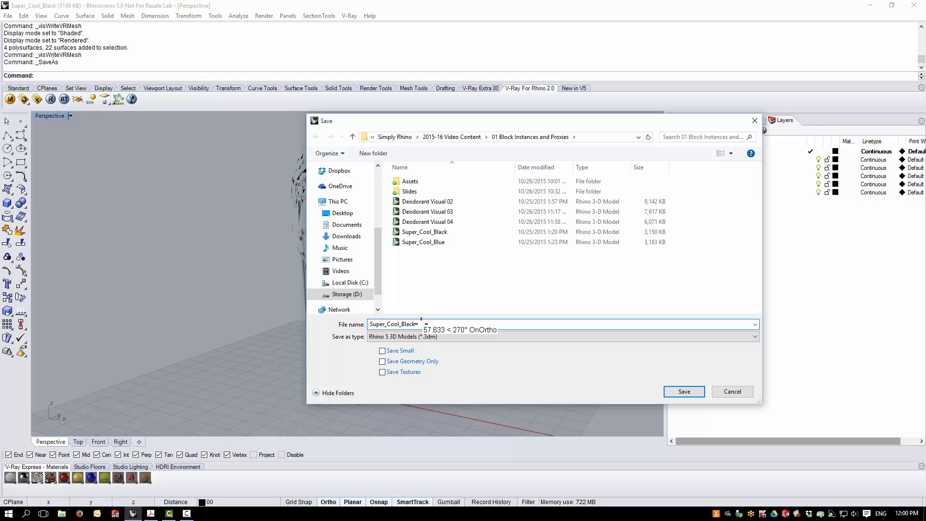
{"action": "type", "text": "_Proxy"}
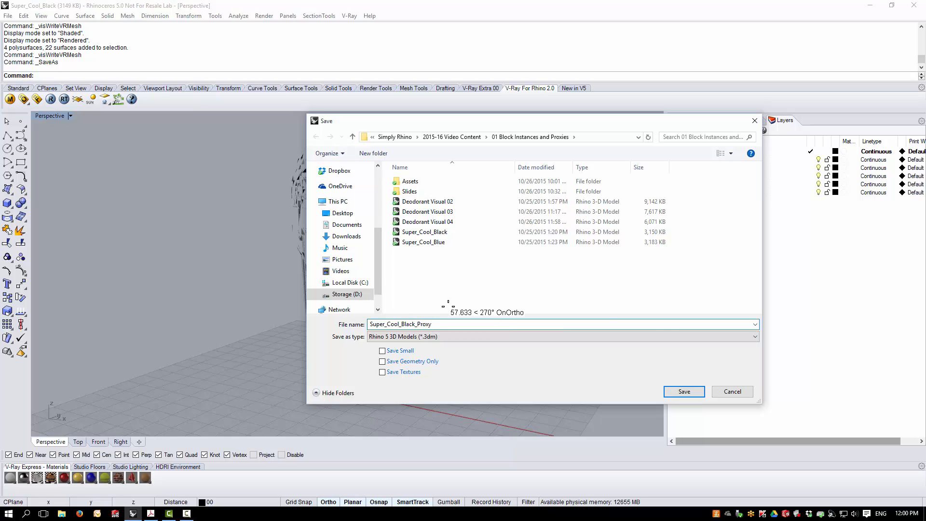
{"action": "left_click", "coordinate": [685, 391]}
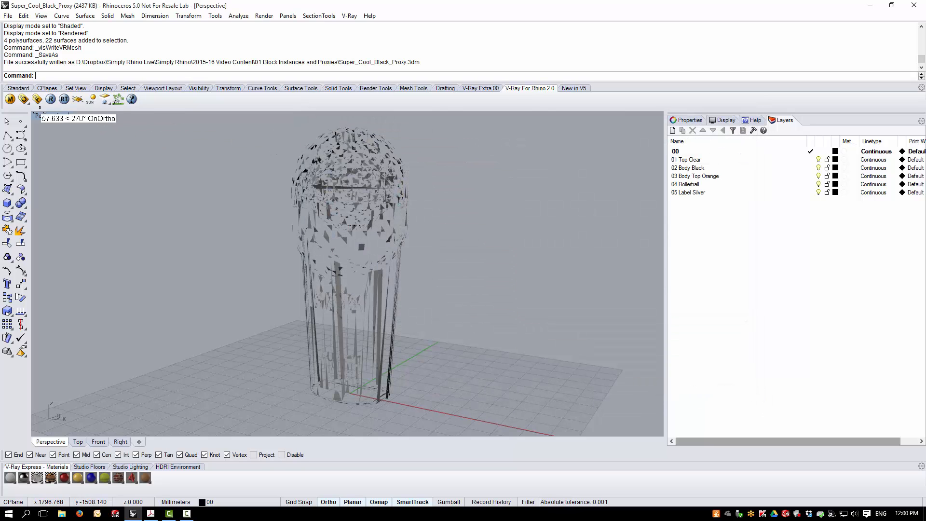
Check the bottle file's scene materials in the V-Ray material editor, close it and open Deodorant Visual 04 with the empty tray
{"action": "left_click", "coordinate": [10, 100]}
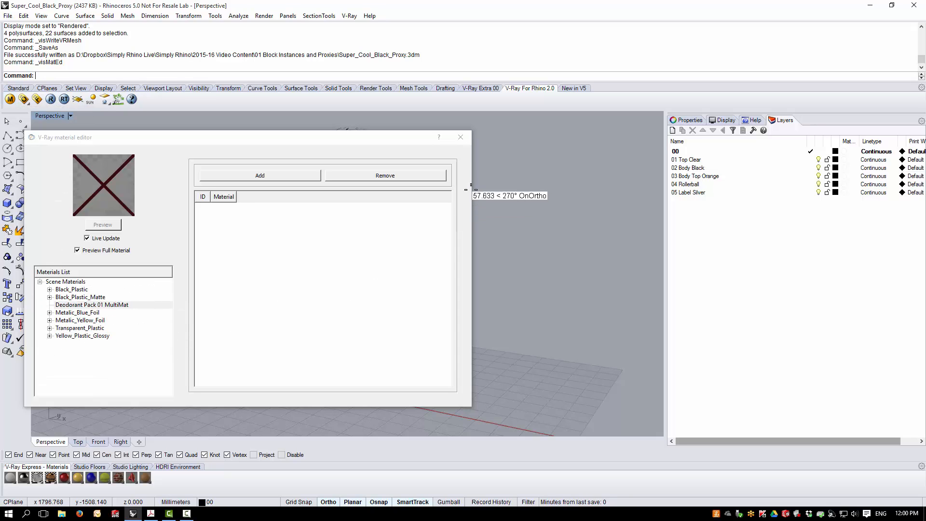
{"action": "left_click", "coordinate": [461, 137]}
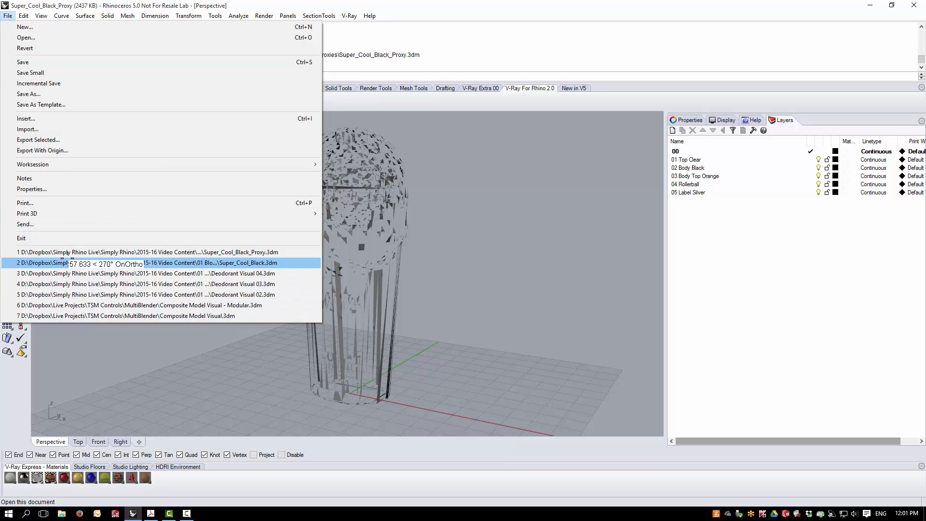
{"action": "left_click", "coordinate": [138, 273]}
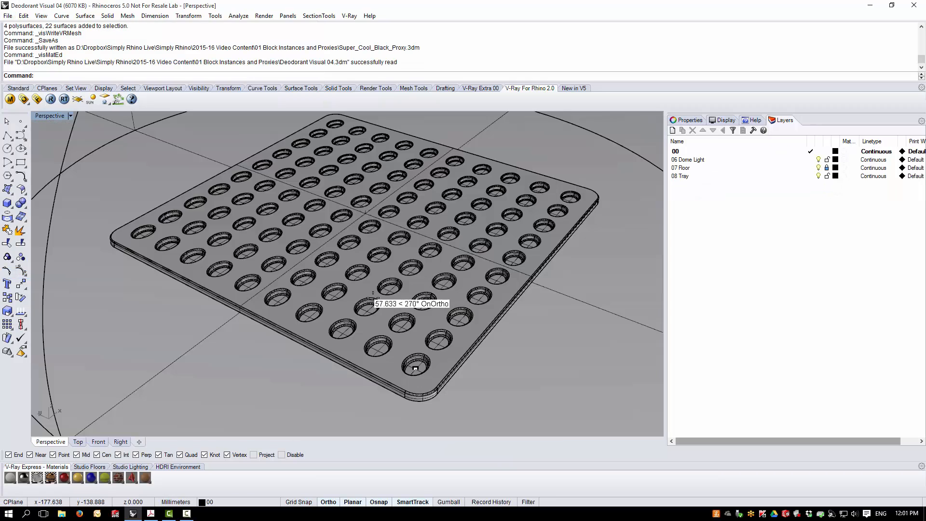
{"action": "scroll", "coordinate": [383, 298], "scroll_direction": "down", "scroll_amount": 4}
{"action": "scroll", "coordinate": [376, 274], "scroll_direction": "up", "scroll_amount": 3}
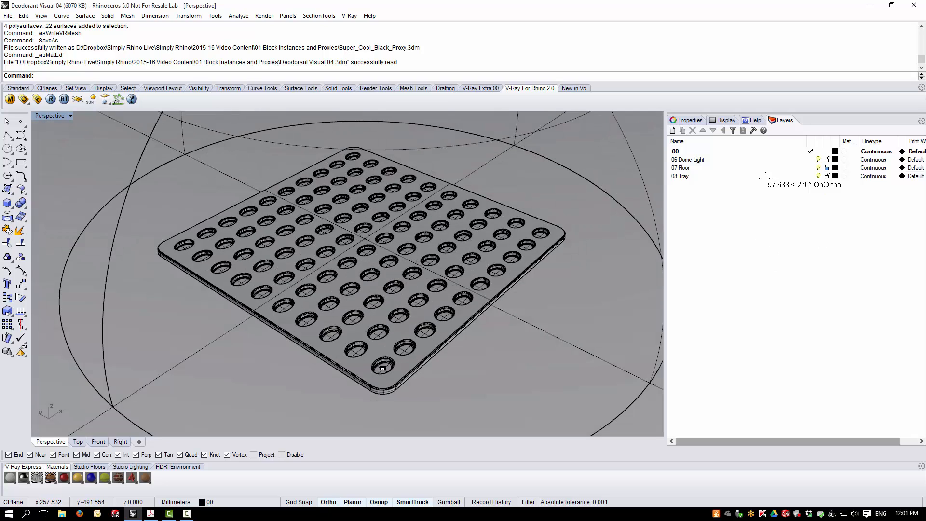
{"action": "mouse_move", "coordinate": [346, 301]}
{"action": "right_mouse_down"}
{"action": "mouse_move", "coordinate": [352, 276]}
{"action": "mouse_move", "coordinate": [350, 291]}
{"action": "right_mouse_up"}
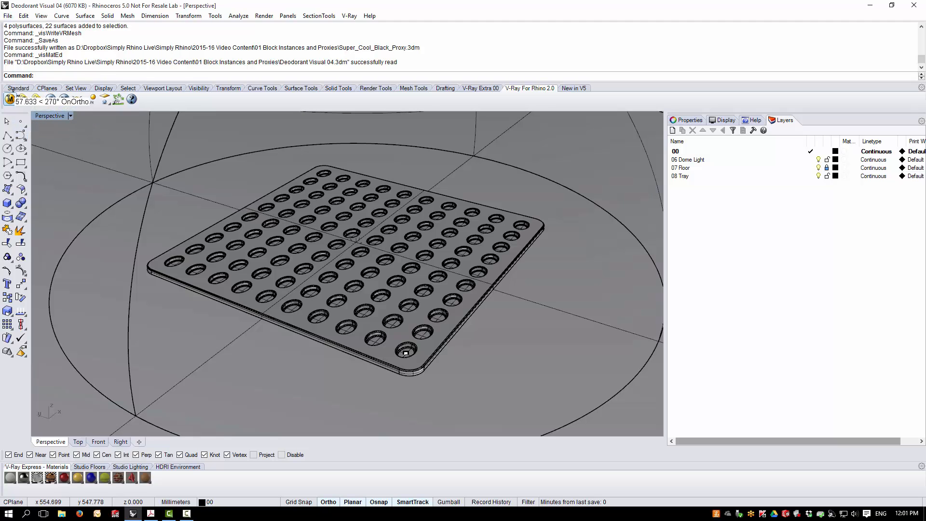
Insert Super_Cool_Black_Proxy as a linked block instance with the Active layer style, placed in the tray's front corner hole
{"action": "left_click", "coordinate": [8, 16]}
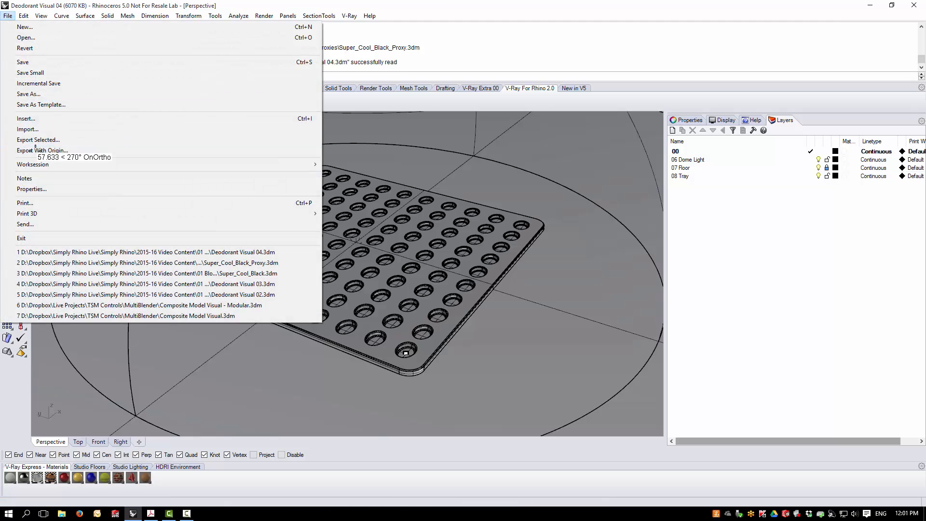
{"action": "left_click", "coordinate": [34, 118]}
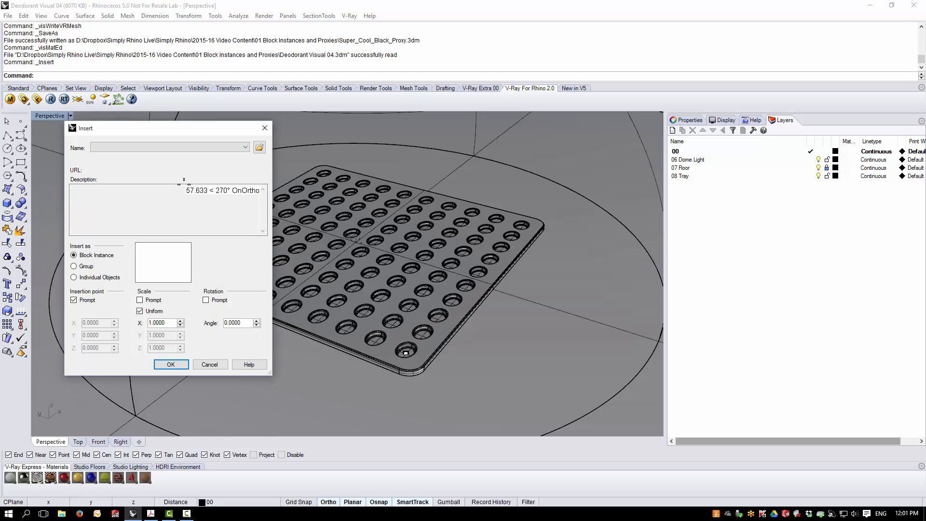
{"action": "left_click", "coordinate": [260, 146]}
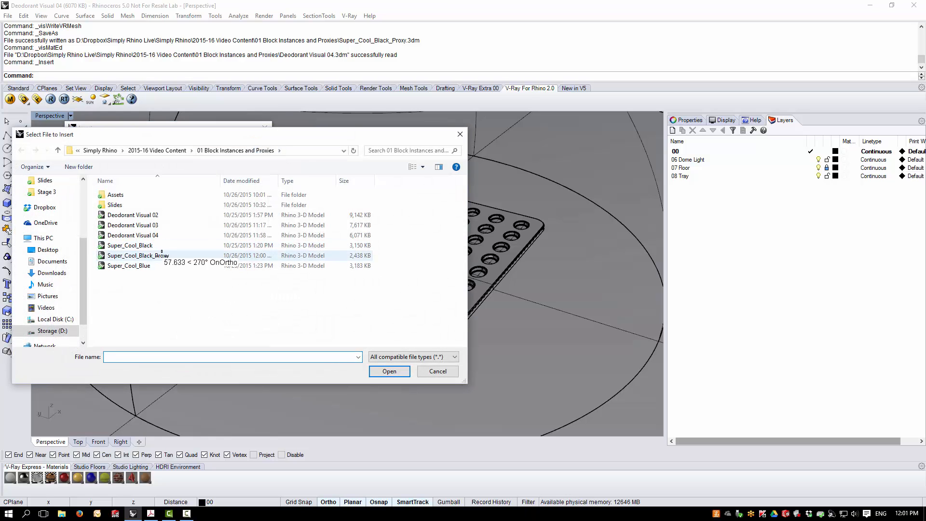
{"action": "double_click", "coordinate": [145, 256]}
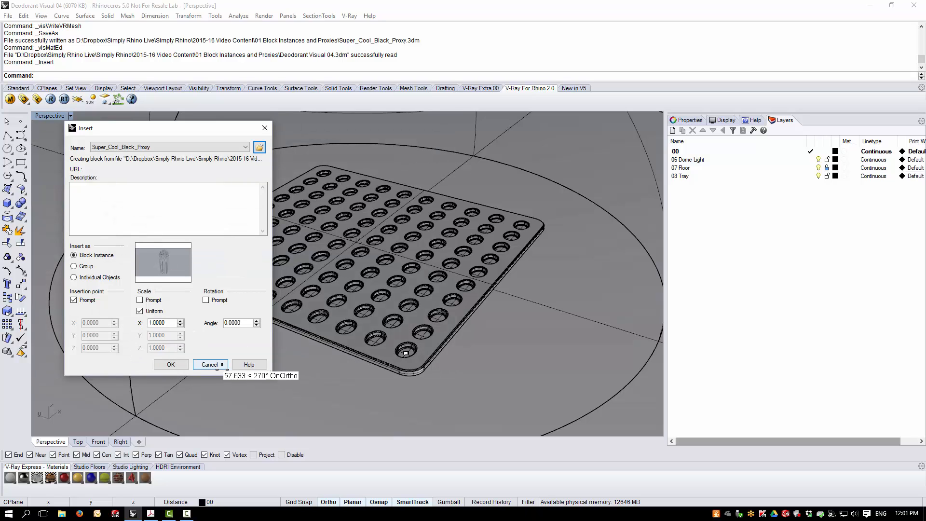
{"action": "left_click", "coordinate": [171, 363]}
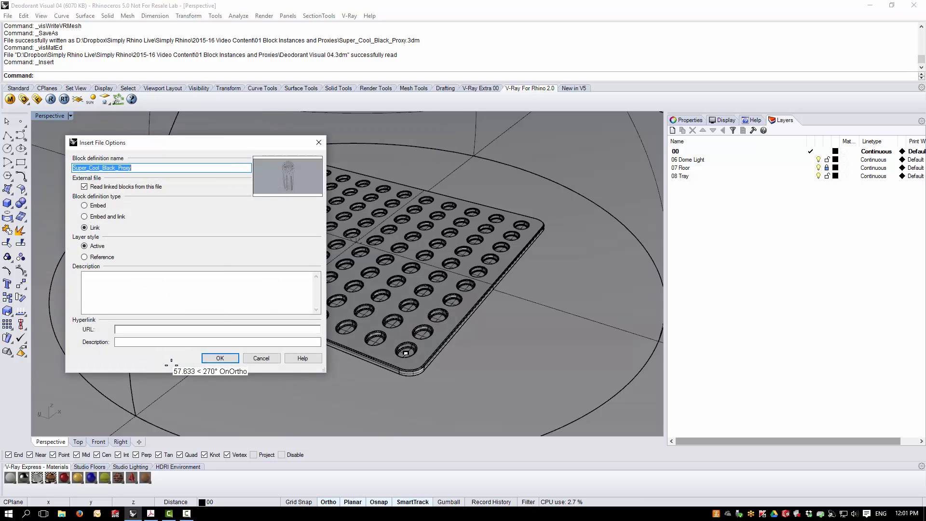
{"action": "left_click", "coordinate": [219, 358]}
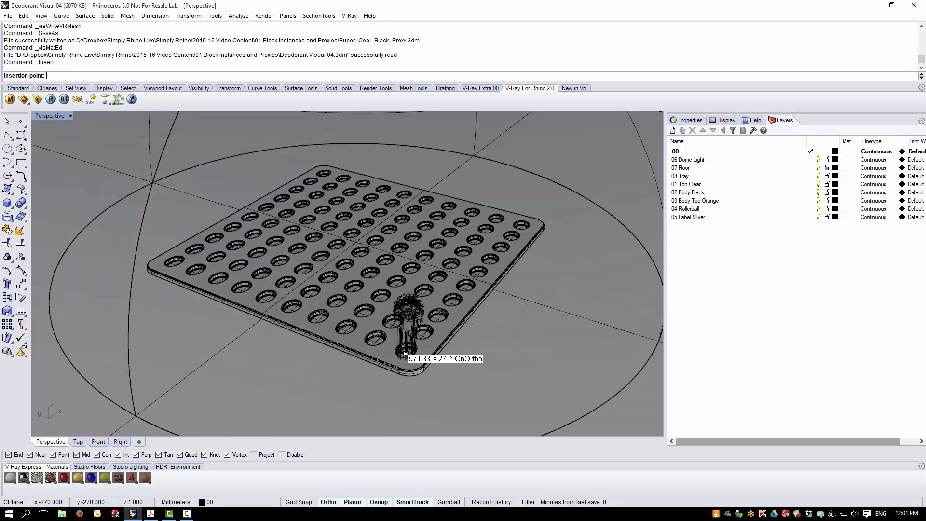
{"action": "left_click", "coordinate": [407, 353]}
Make a rectangular array of the linked bottle block with 10 copies in X and 10 in Y, at 60 mm spacing in both directions
{"action": "scroll", "coordinate": [458, 325], "scroll_direction": "down", "scroll_amount": 4}
{"action": "right_click_drag", "start_coordinate": [461, 335], "coordinate": [423, 322]}
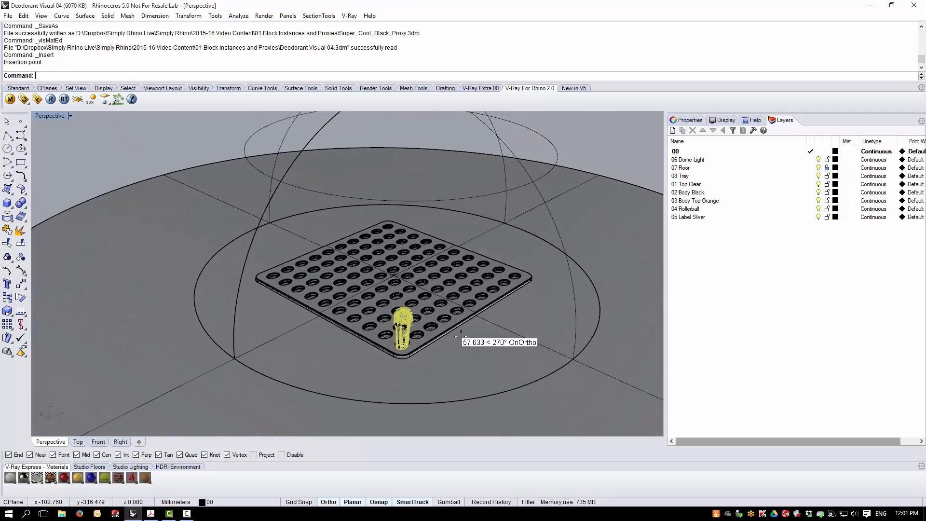
{"action": "scroll", "coordinate": [423, 336], "scroll_direction": "up", "scroll_amount": 5}
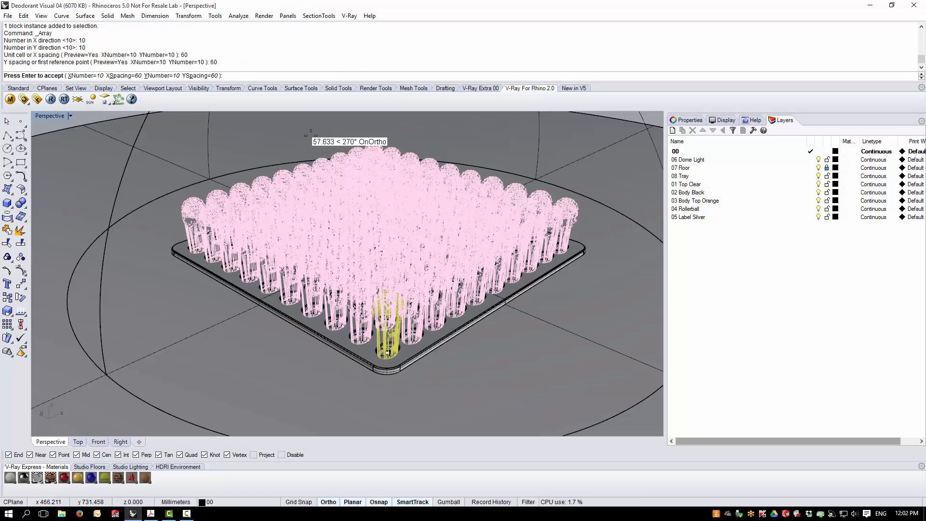
{"action": "key", "text": "Return"}
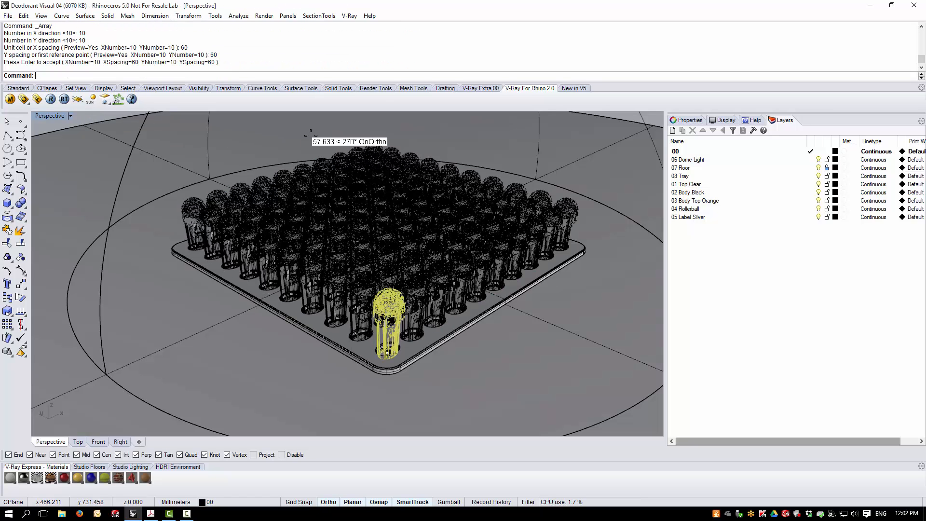
Restore the multi-viewport layout, frame the front corner bottle in Perspective and set that view to VRay RT display
{"action": "double_click", "coordinate": [50, 116]}
{"action": "scroll", "coordinate": [598, 292], "scroll_direction": "up", "scroll_amount": 7}
{"action": "right_click_drag", "start_coordinate": [560, 314], "coordinate": [550, 306]}
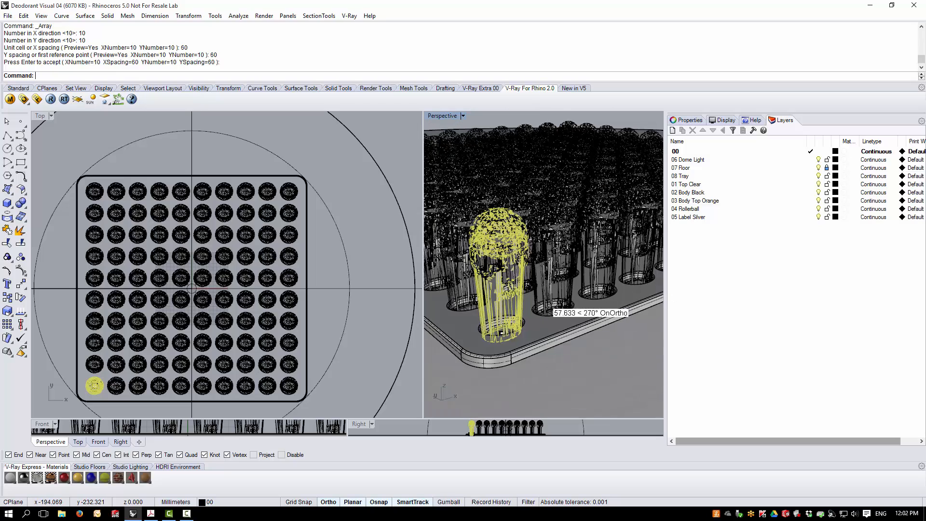
{"action": "scroll", "coordinate": [574, 300], "scroll_direction": "down", "scroll_amount": 5}
{"action": "scroll", "coordinate": [574, 298], "scroll_direction": "up", "scroll_amount": 4}
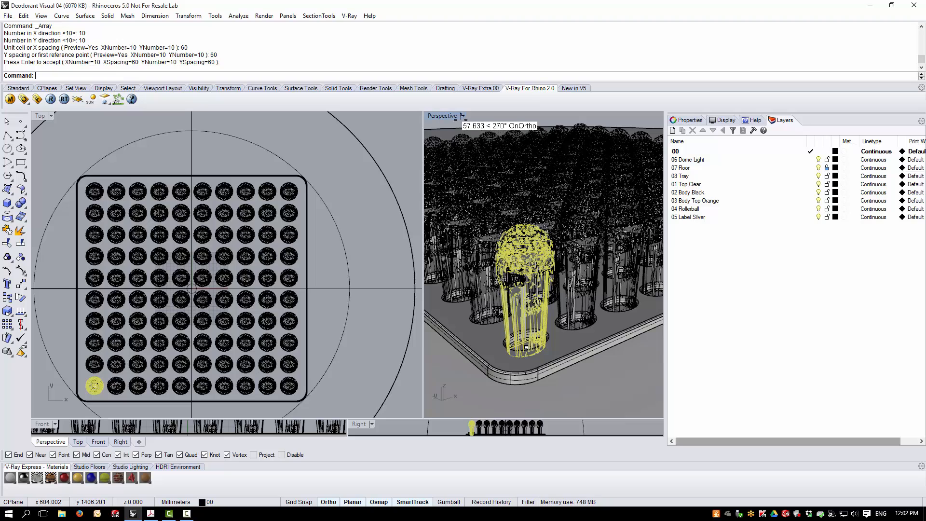
{"action": "left_click", "coordinate": [462, 115]}
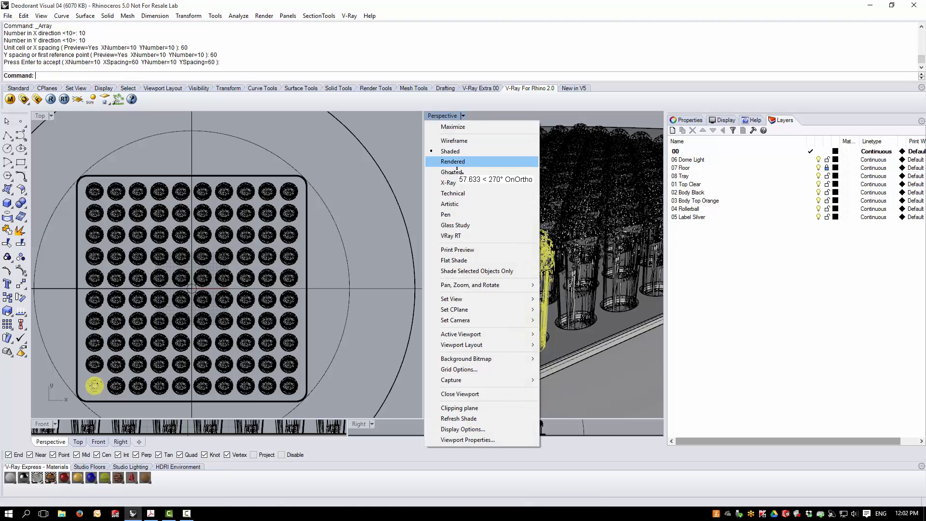
{"action": "left_click", "coordinate": [453, 235]}
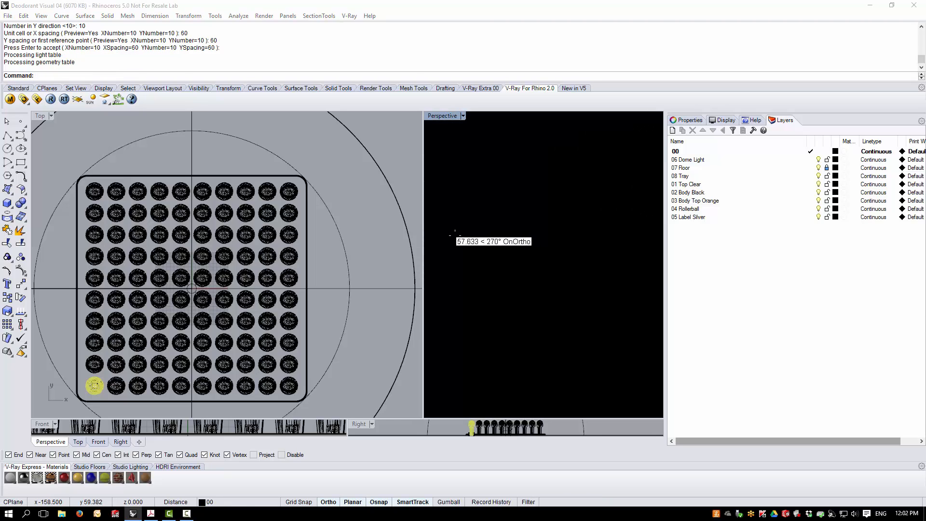